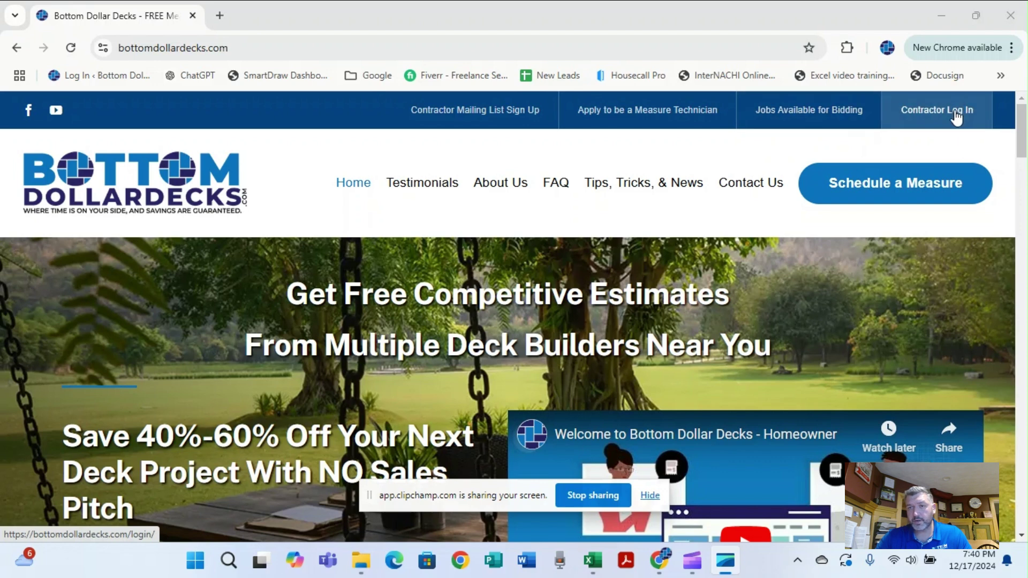
# Open the Jobs Available for Bidding page and log in with the contractor's username and password
pyautogui.click(827, 113)
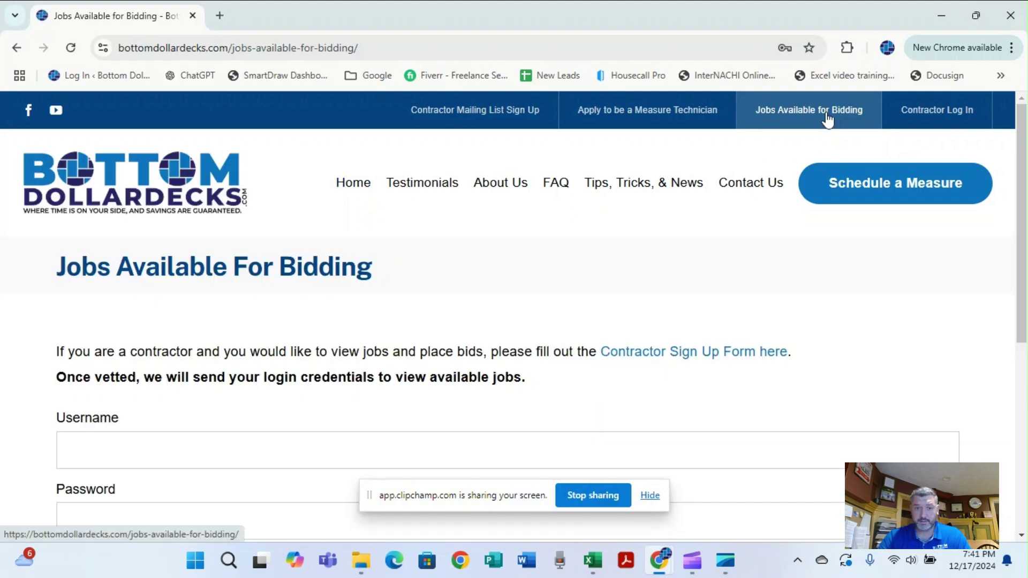
pyautogui.scroll(-3, 443, 298)
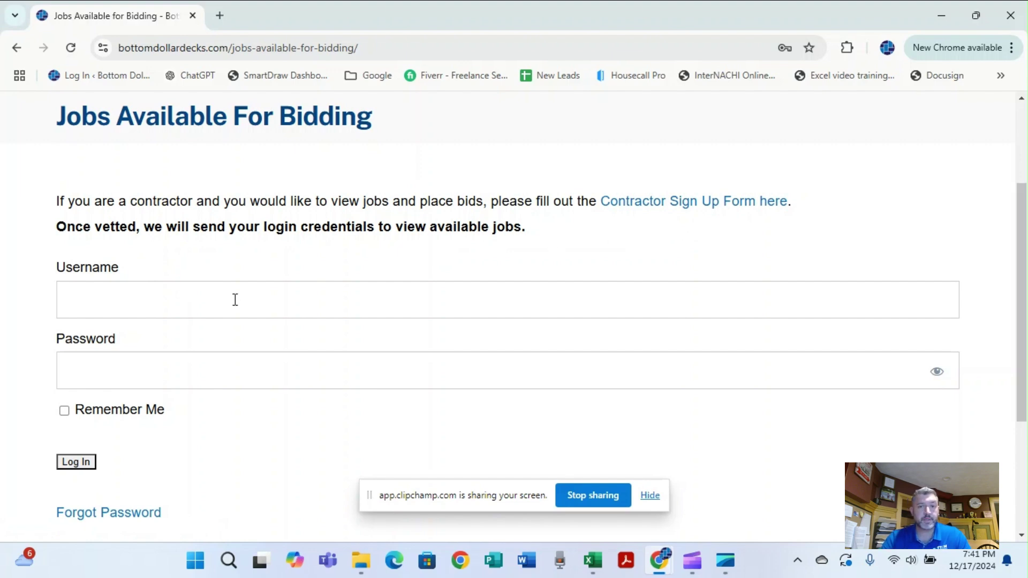
pyautogui.click(218, 294)
pyautogui.click(224, 347)
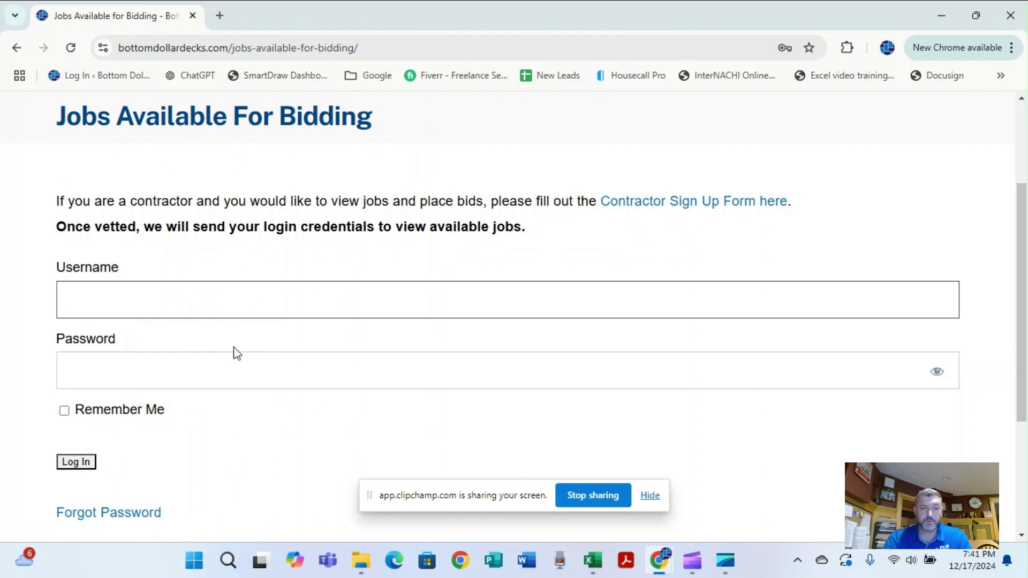
pyautogui.write('••••')
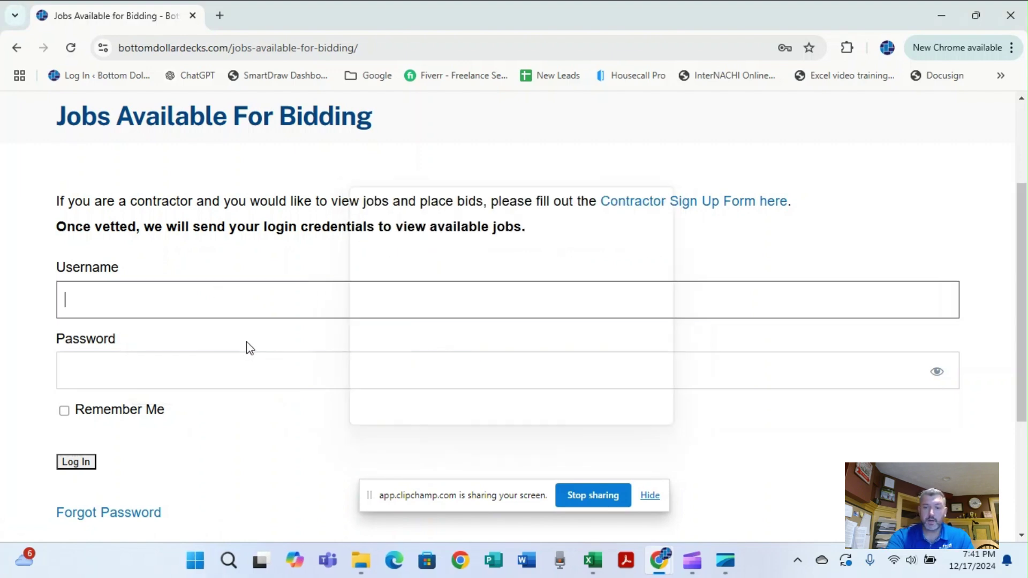
pyautogui.click(79, 463)
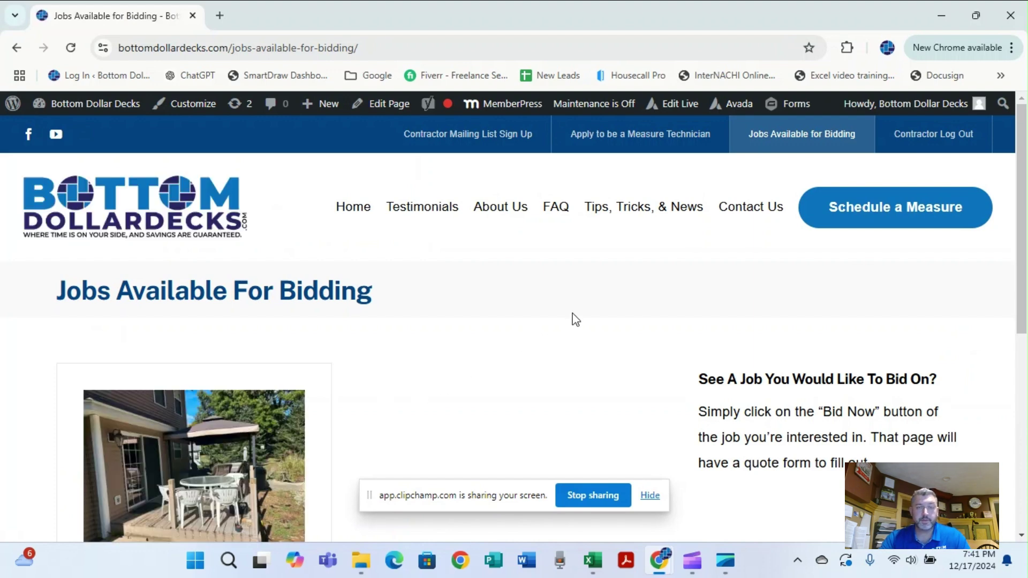
# Open the bid page of Job #Sample from the list of available jobs
pyautogui.scroll(-3, 571, 326)
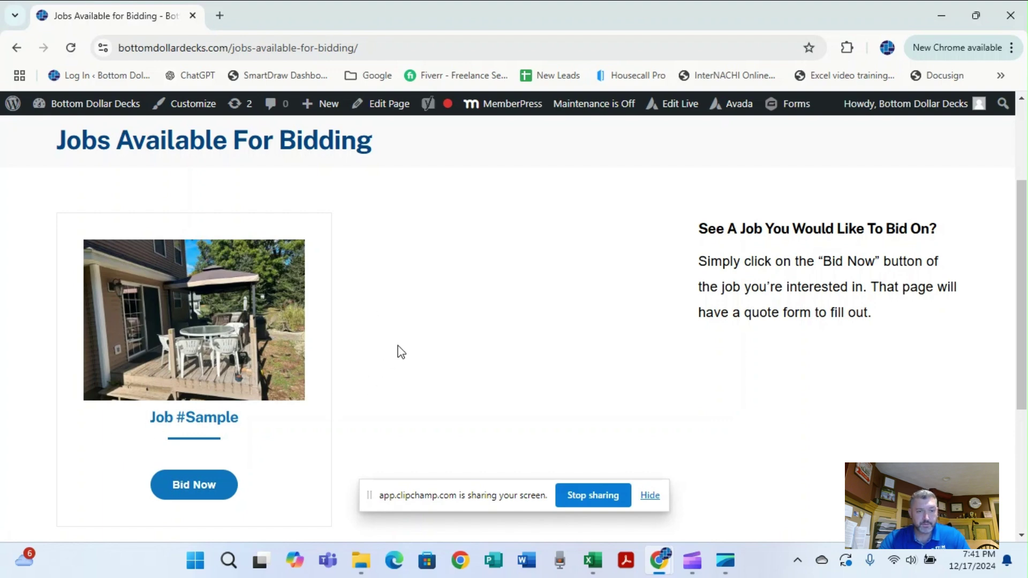
pyautogui.scroll(-1, 400, 355)
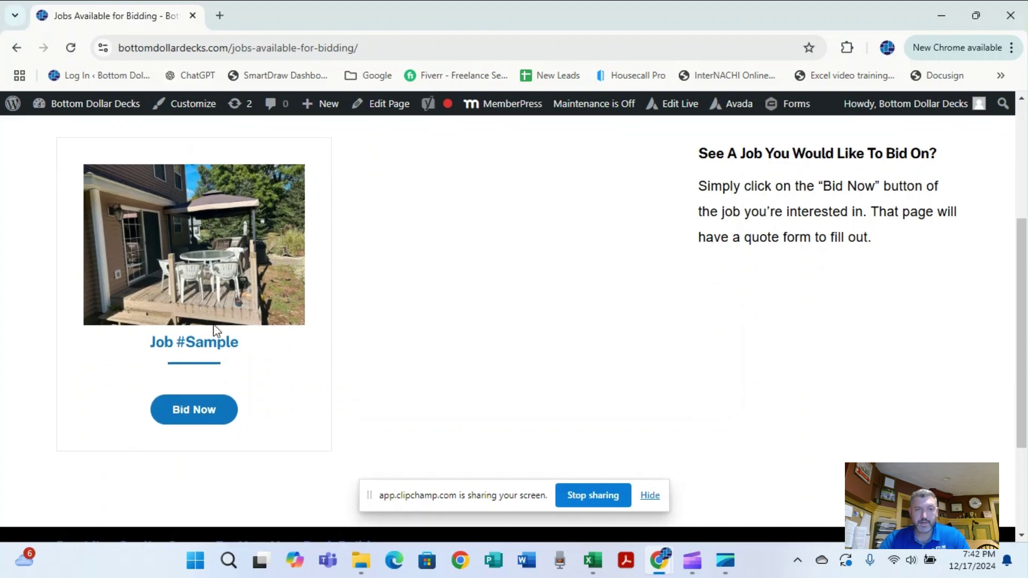
pyautogui.click(200, 412)
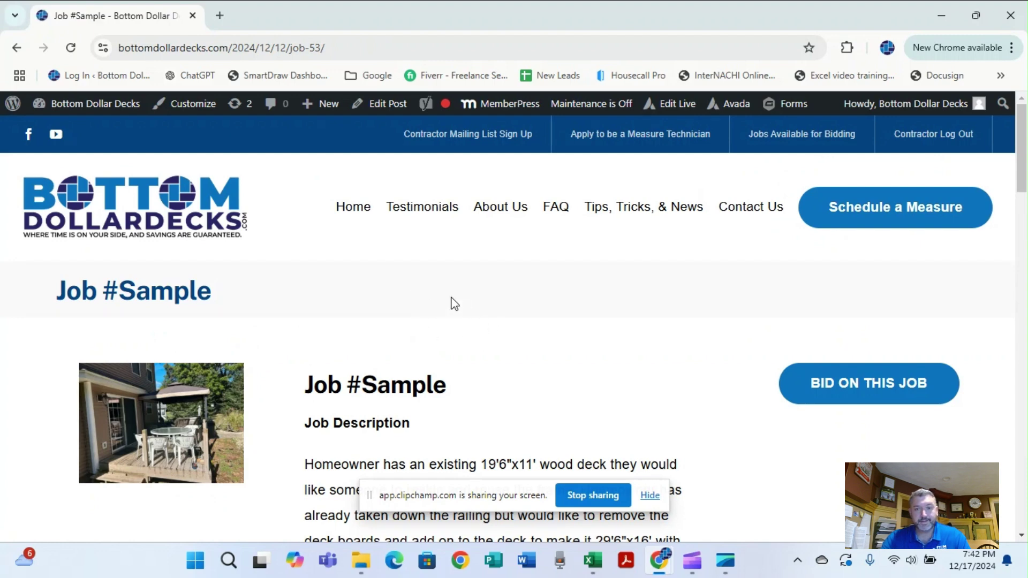
# Read the Job Description of Job #Sample and highlight its full paragraph
pyautogui.scroll(-1, 455, 306)
pyautogui.scroll(-2, 467, 315)
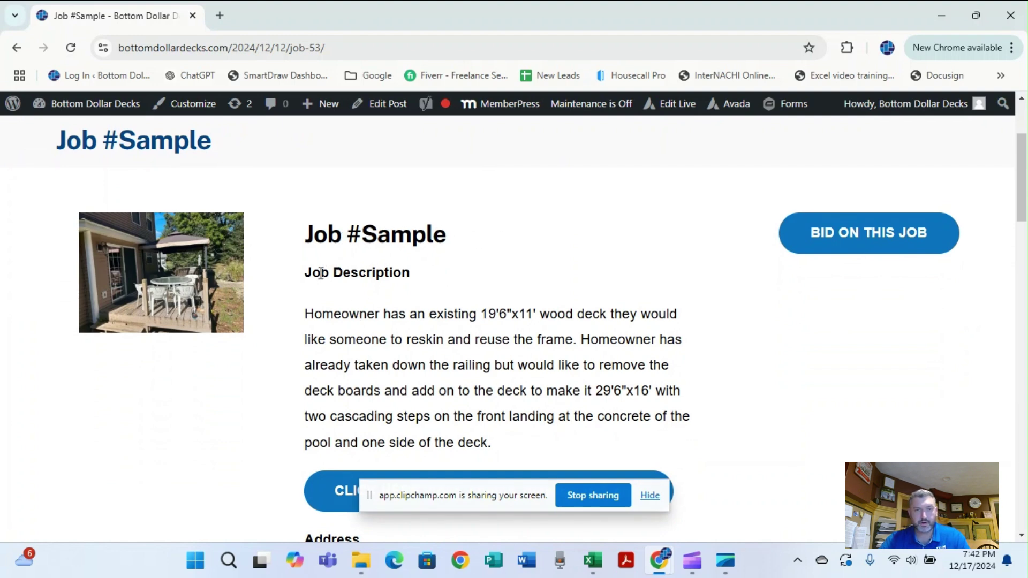
pyautogui.scroll(-1, 340, 335)
pyautogui.moveTo(305, 238); pyautogui.dragTo(505, 368)
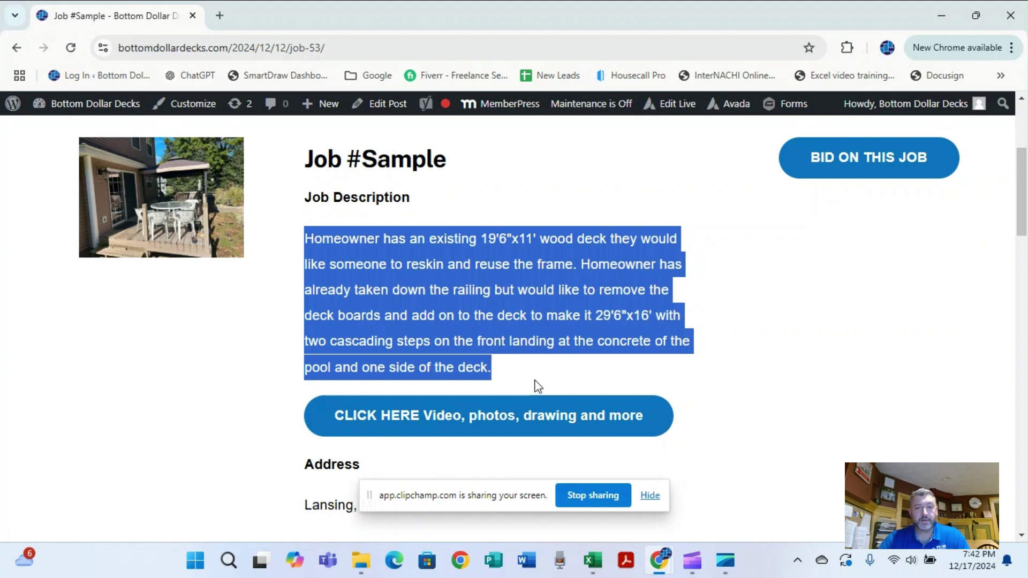
# Follow the job's link to its video, photos and drawing, and open IMG_8342.JPG from the Drawing folder in Google Drive
pyautogui.click(485, 429)
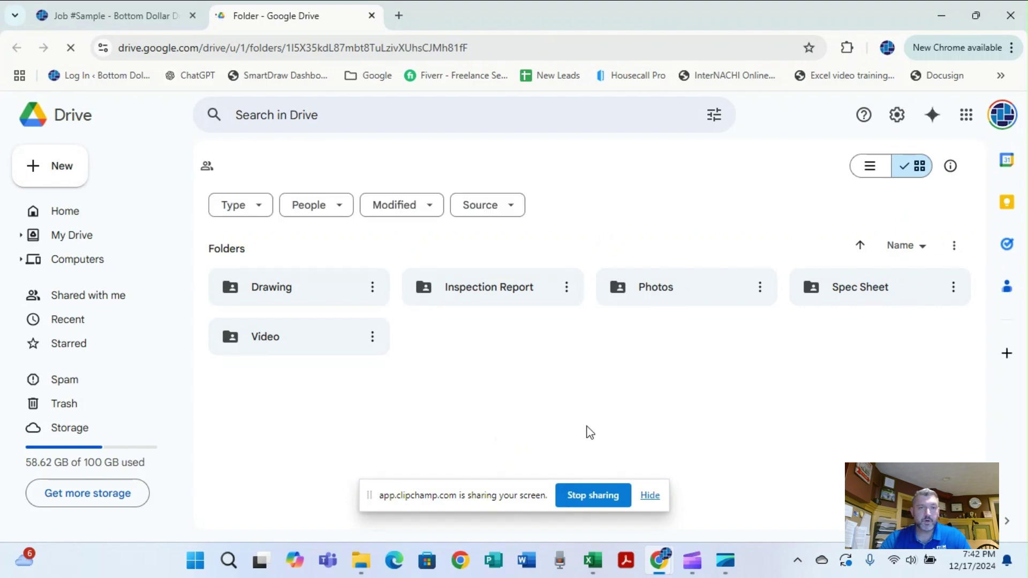
pyautogui.click(319, 298)
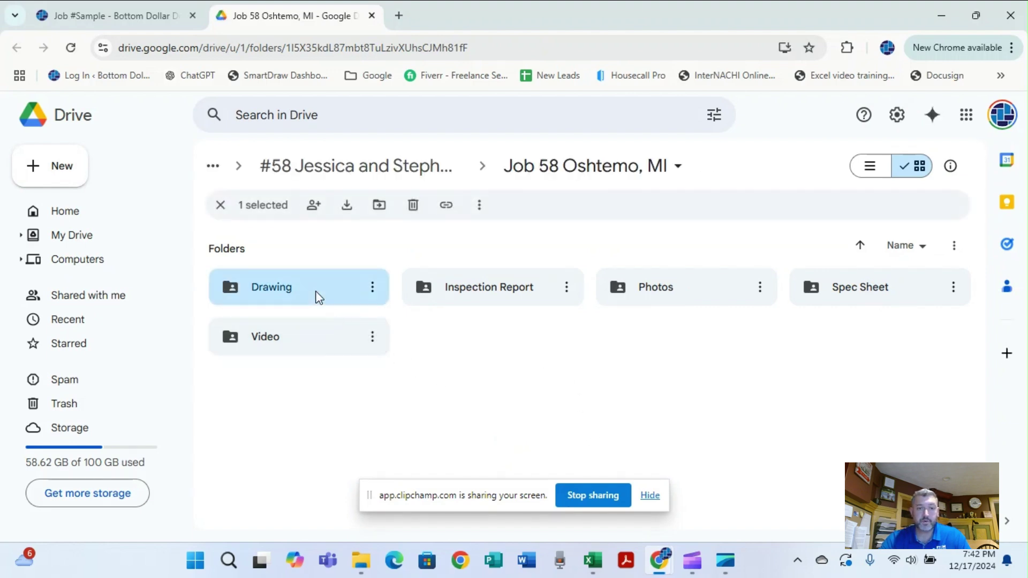
pyautogui.doubleClick(319, 298)
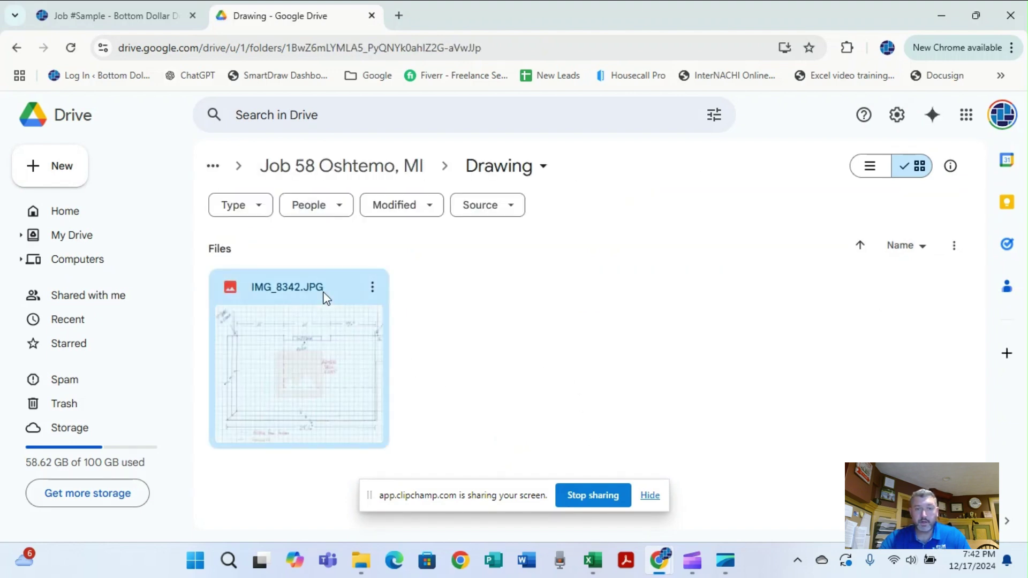
pyautogui.doubleClick(321, 296)
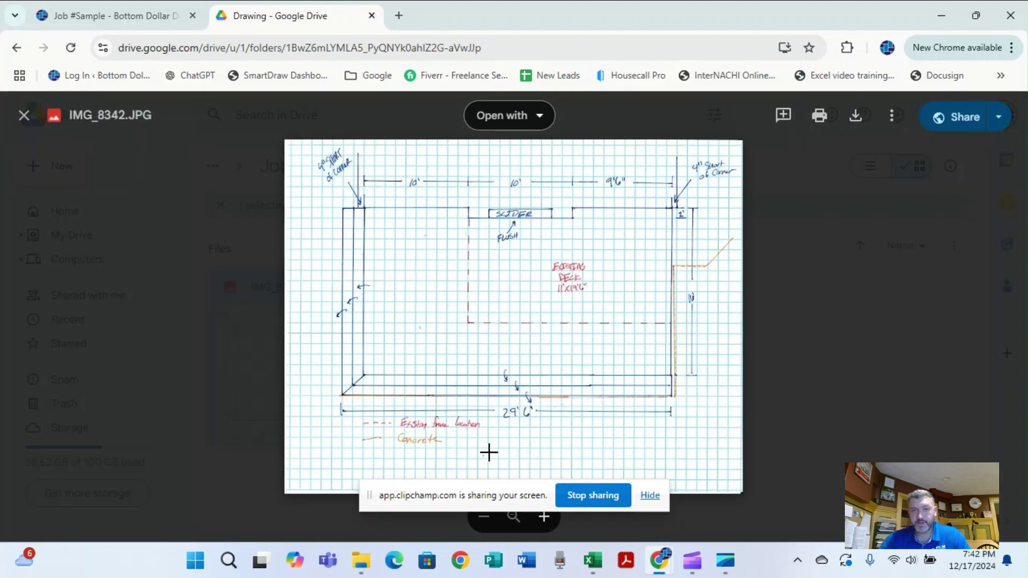
# Examine the deck drawing's slider note, outline, dimensions and the existing-frame and concrete legend, and close the image
pyautogui.scroll(3, 592, 387)
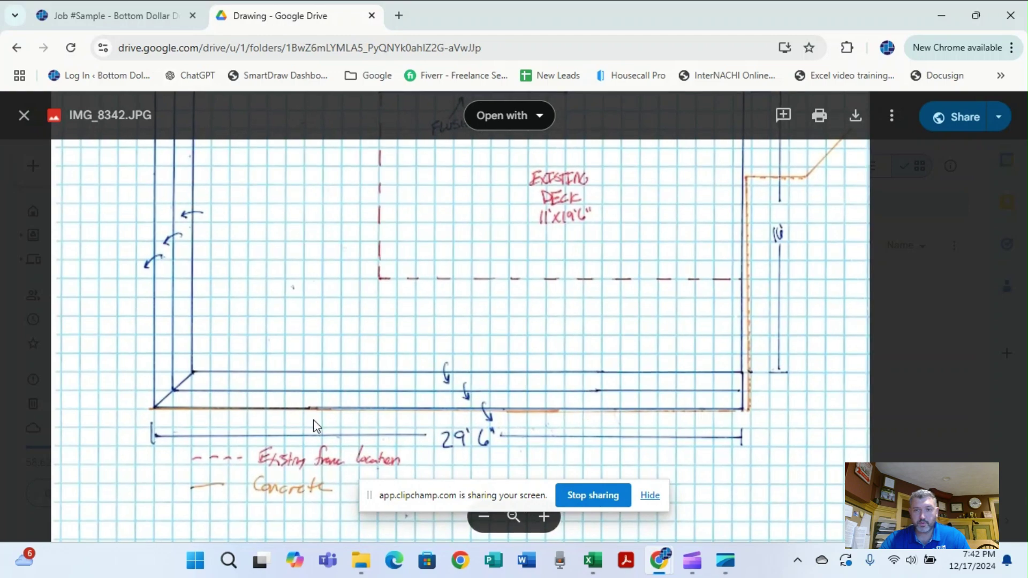
pyautogui.scroll(-4, 564, 336)
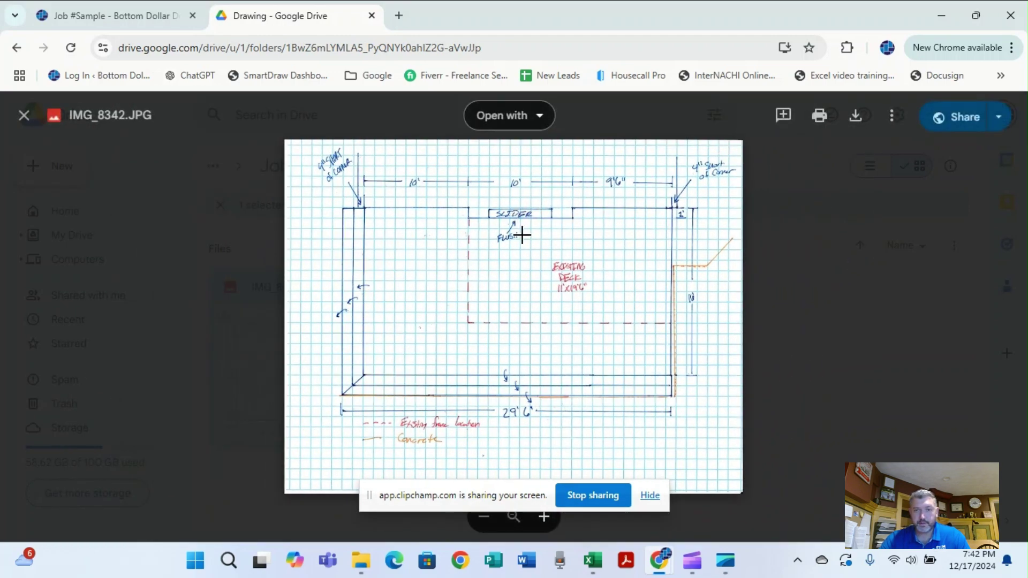
pyautogui.moveTo(490, 232); pyautogui.dragTo(539, 252)
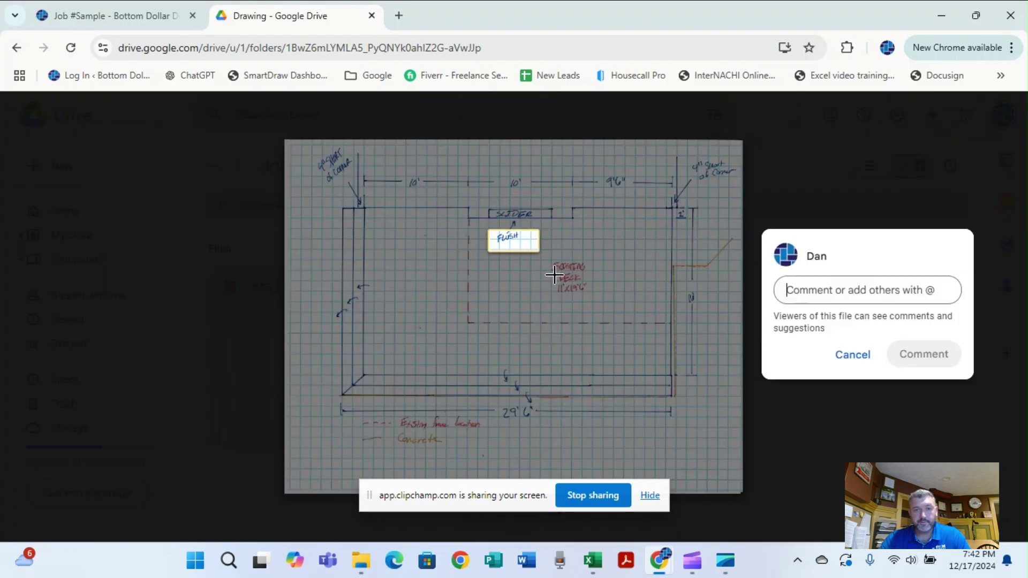
pyautogui.click(572, 252)
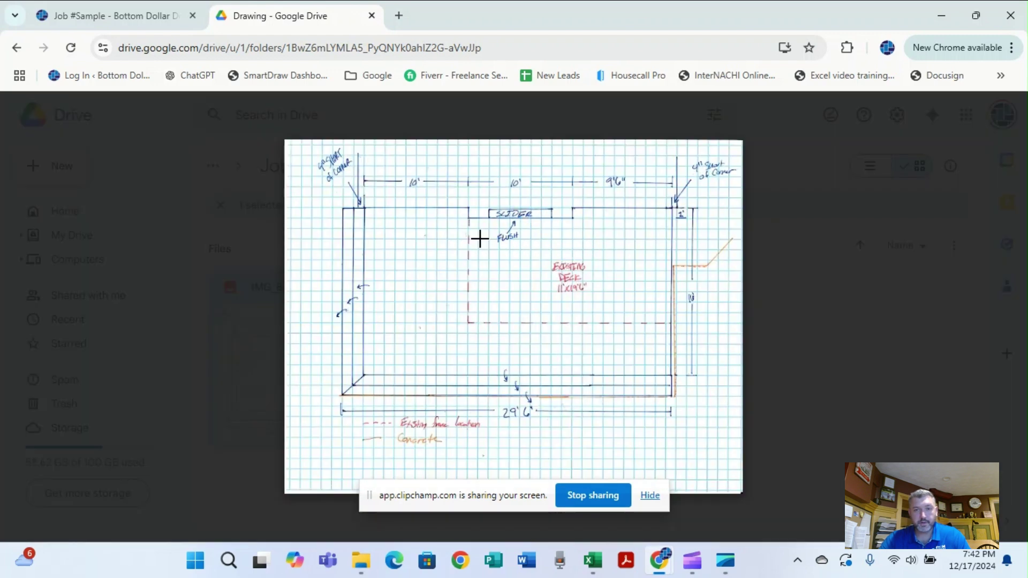
pyautogui.moveTo(307, 156)
pyautogui.mouseDown()
pyautogui.moveTo(350, 192)
pyautogui.moveTo(696, 202)
pyautogui.moveTo(702, 421)
pyautogui.moveTo(708, 403)
pyautogui.moveTo(287, 420)
pyautogui.moveTo(293, 430)
pyautogui.mouseUp()
pyautogui.click(390, 204)
pyautogui.click(683, 213)
pyautogui.click(709, 438)
pyautogui.click(370, 448)
pyautogui.moveTo(352, 420); pyautogui.dragTo(509, 453)
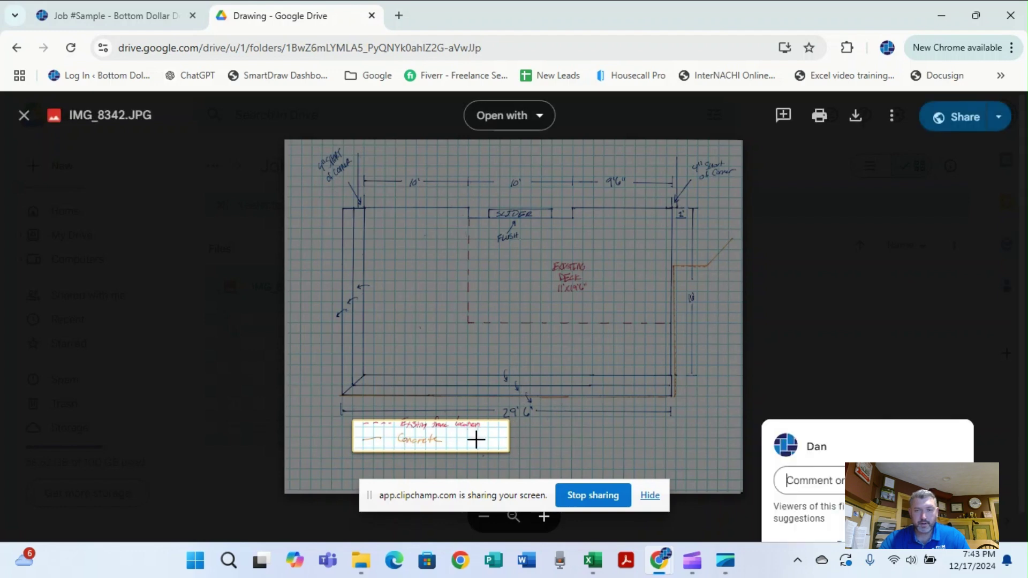
pyautogui.click(638, 407)
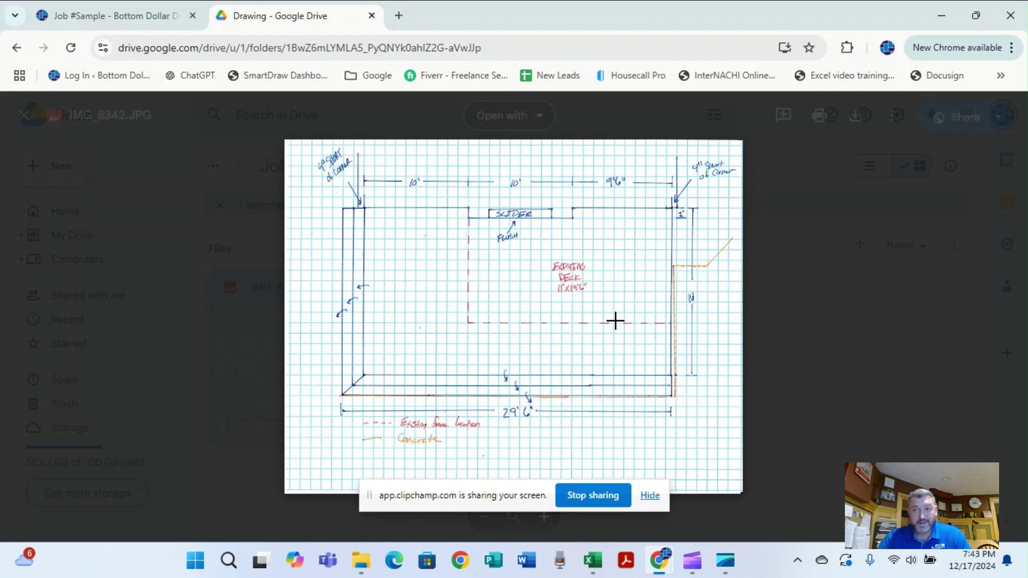
pyautogui.click(24, 114)
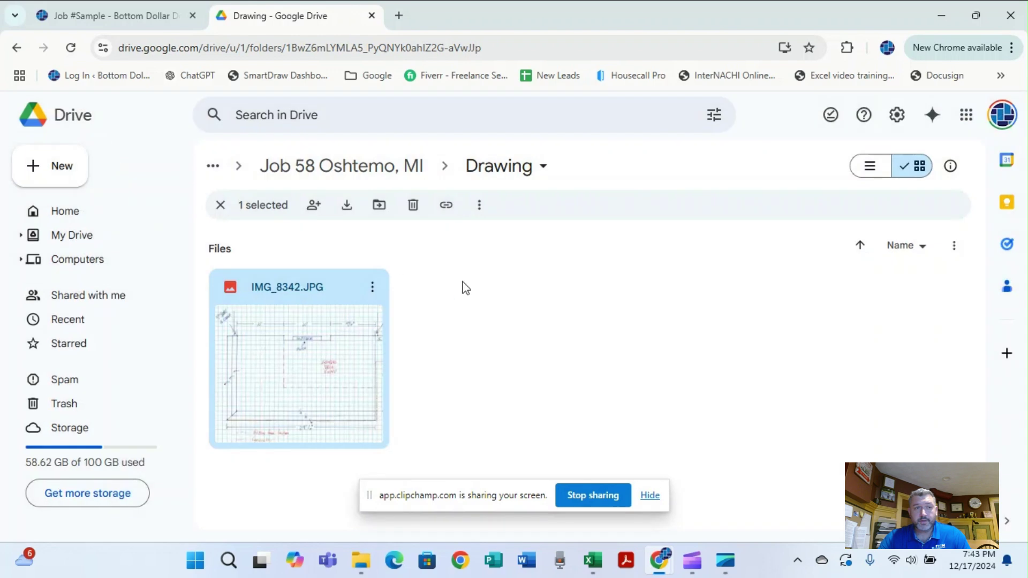
# Return to the job folder and open Job #58 Inspection Report.pdf from the Inspection Report folder
pyautogui.click(337, 167)
pyautogui.click(521, 301)
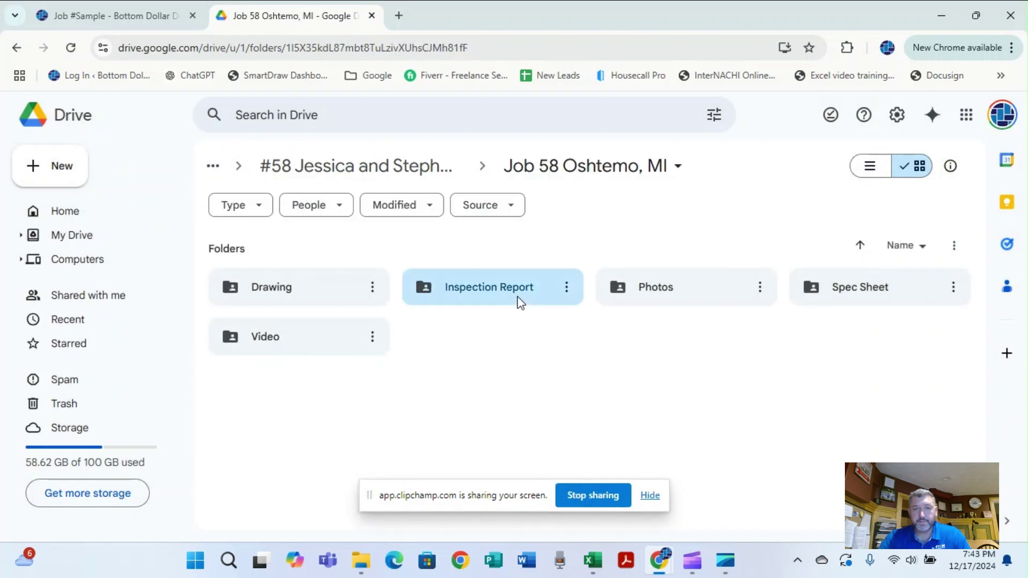
pyautogui.doubleClick(520, 301)
pyautogui.doubleClick(324, 369)
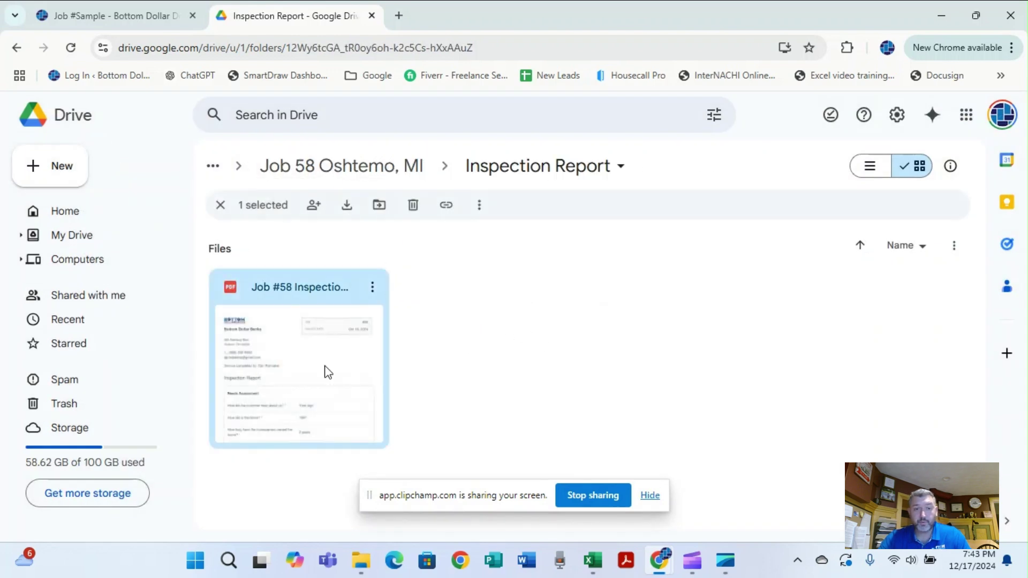
# Read the inspection report's Needs Assessment answers, highlighting the requested deck surface material, and close the report
pyautogui.scroll(-3, 608, 347)
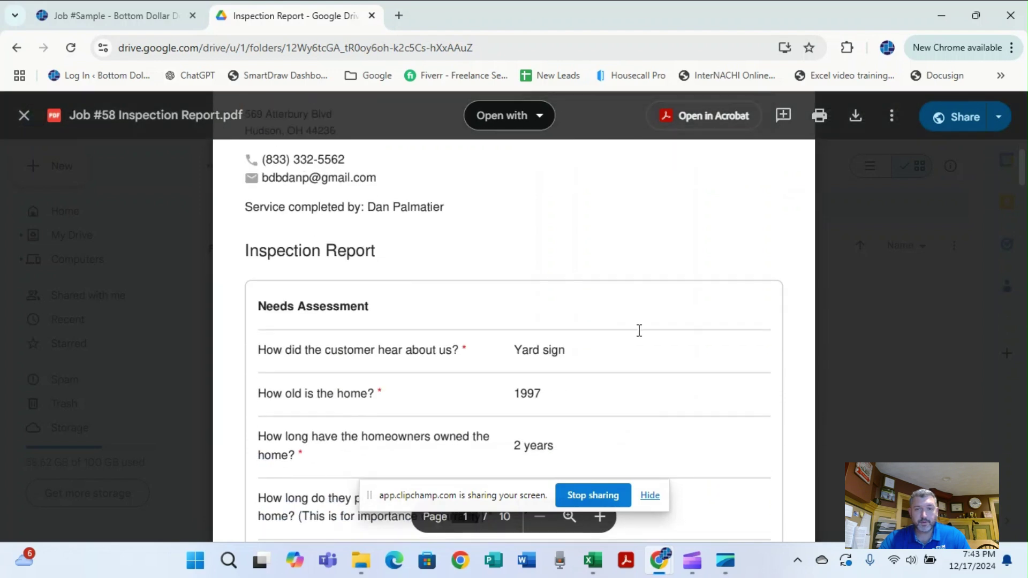
pyautogui.scroll(-5, 637, 329)
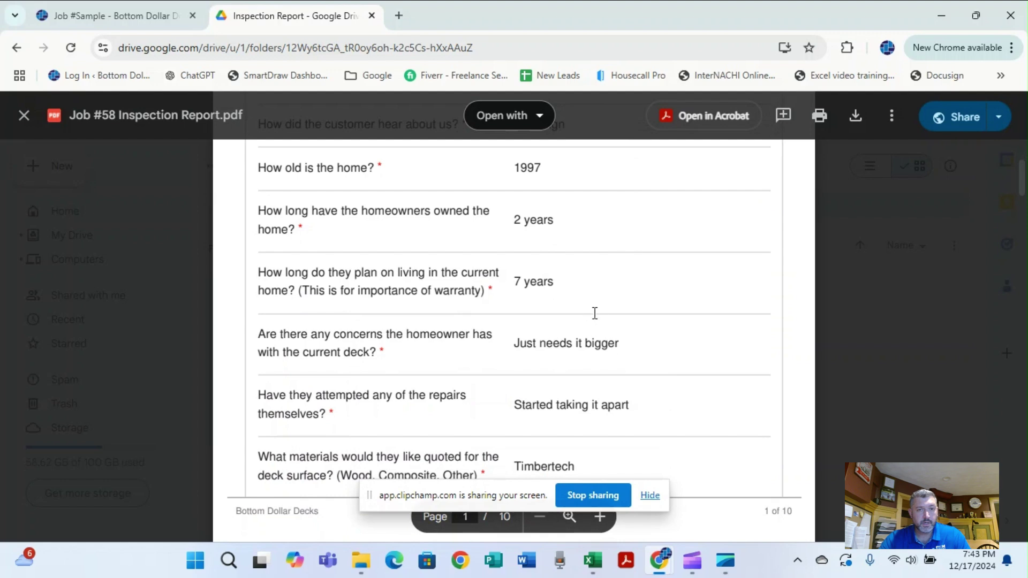
pyautogui.scroll(-10, 613, 325)
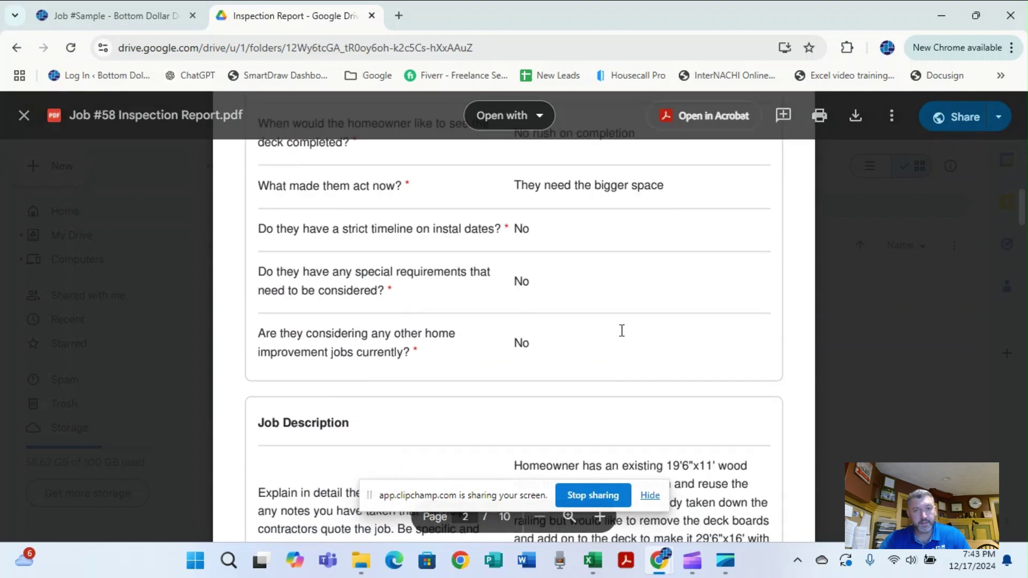
pyautogui.scroll(5, 622, 329)
pyautogui.scroll(5, 622, 326)
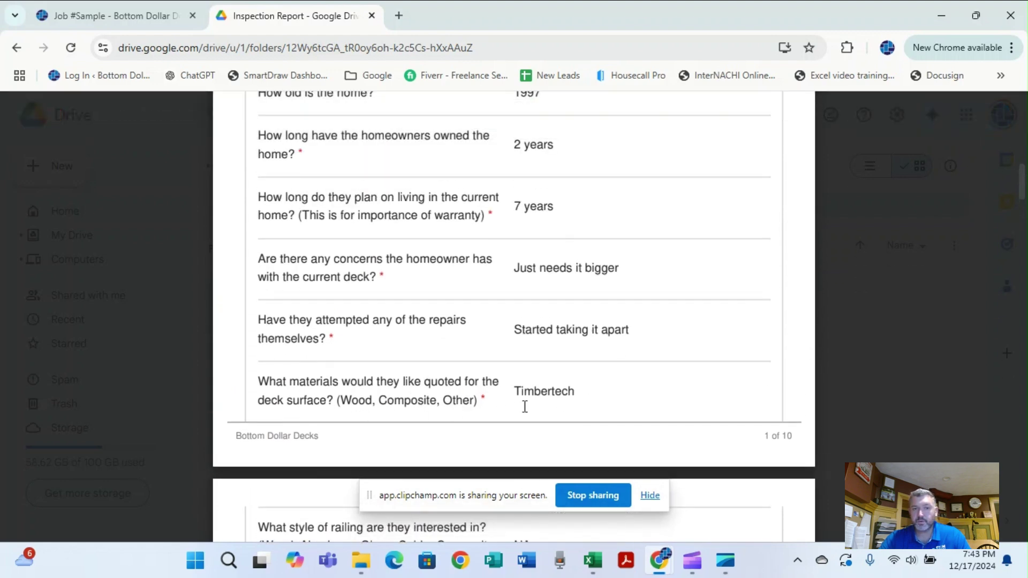
pyautogui.moveTo(510, 394); pyautogui.dragTo(587, 402)
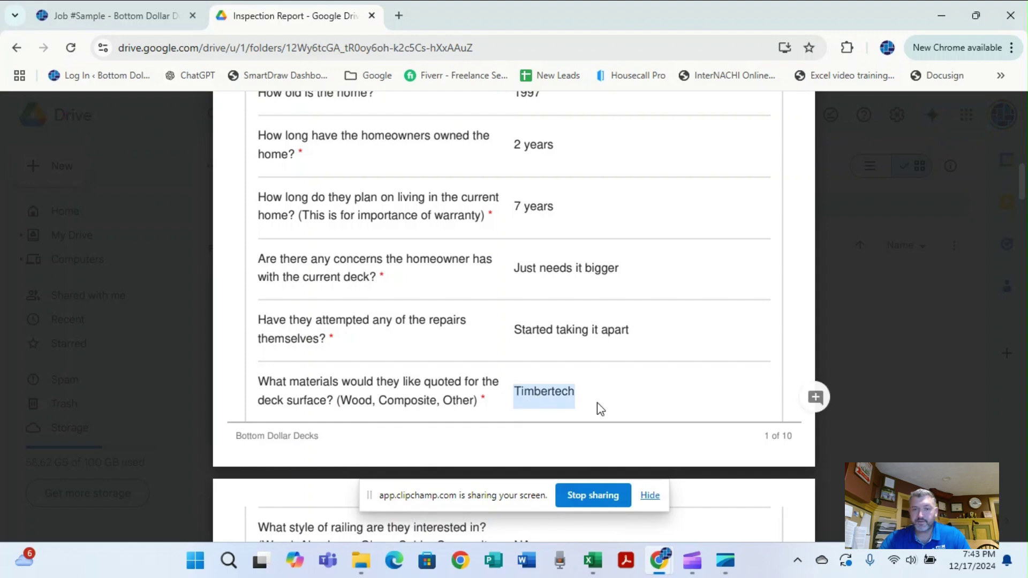
pyautogui.click(598, 405)
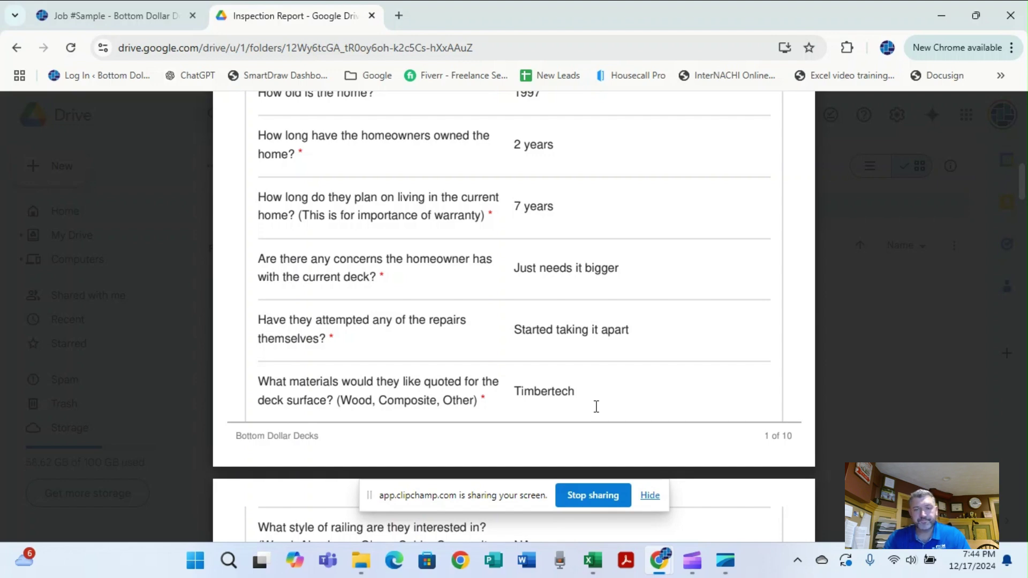
pyautogui.scroll(-7, 557, 375)
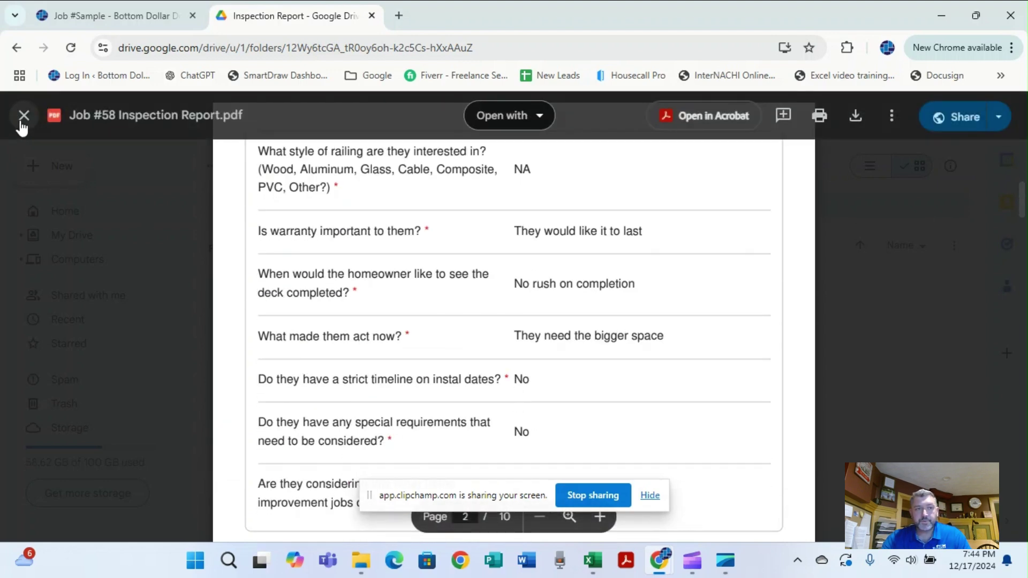
pyautogui.click(21, 122)
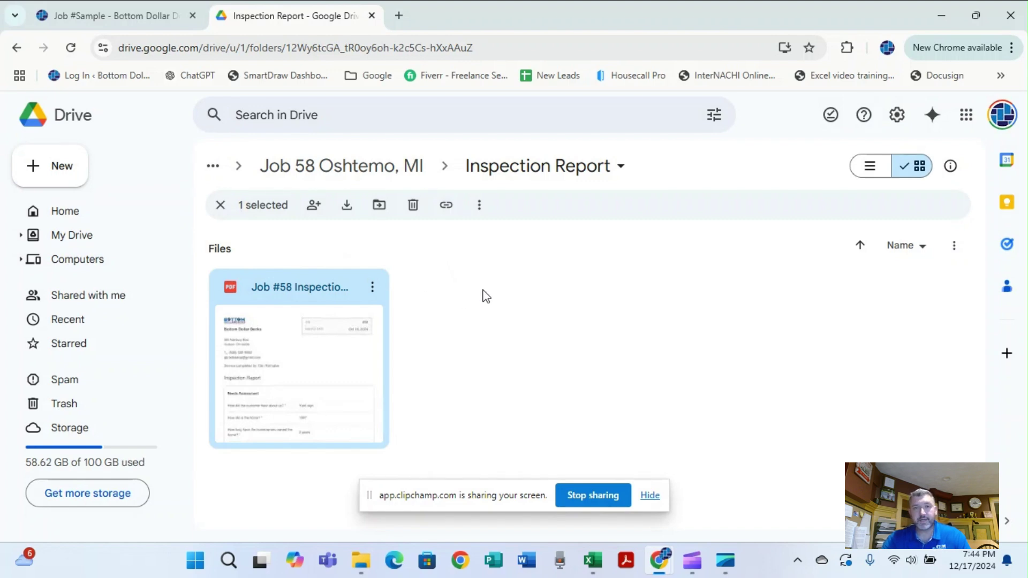
# Return to the job folder, open the Photos folder and browse through the deck pictures
pyautogui.click(394, 170)
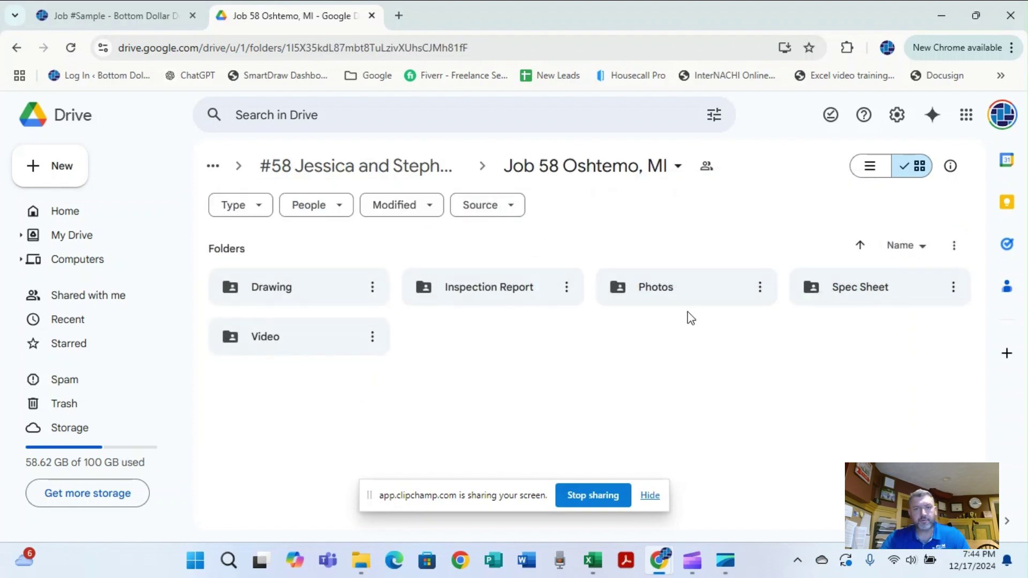
pyautogui.doubleClick(677, 286)
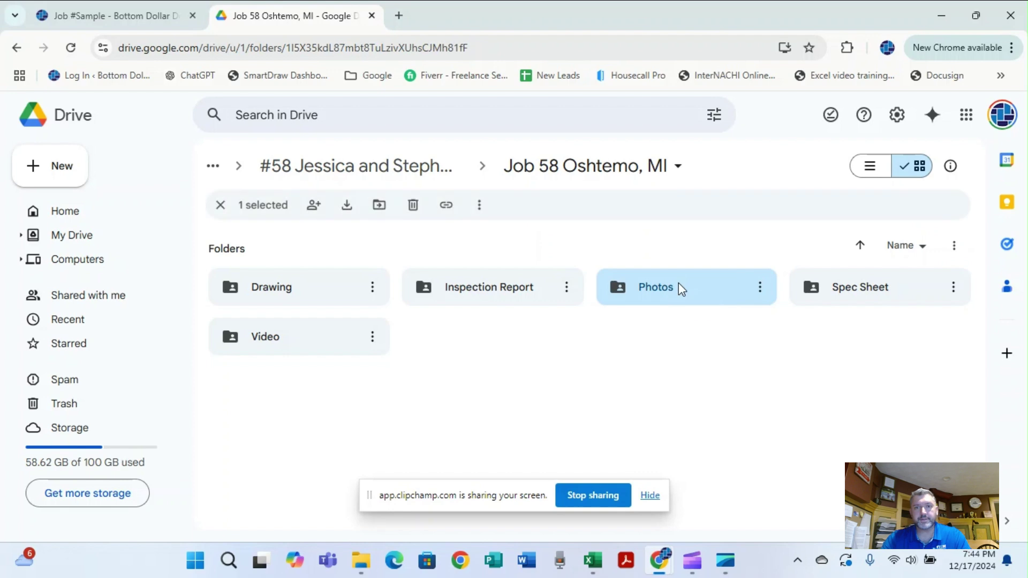
pyautogui.scroll(-4, 570, 379)
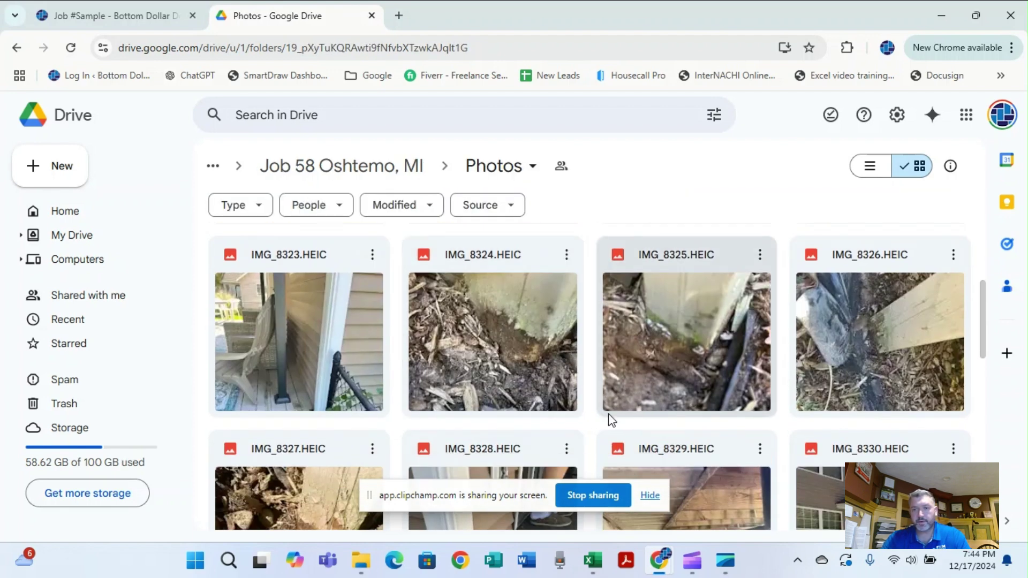
pyautogui.scroll(-1, 636, 383)
pyautogui.scroll(-2, 636, 385)
pyautogui.scroll(-1, 643, 383)
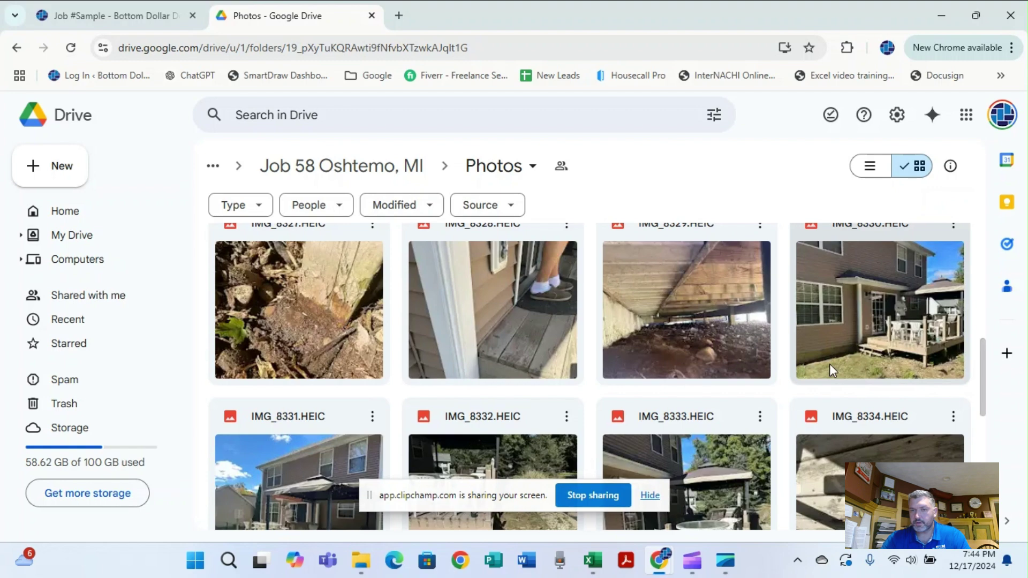
# Browse the remaining deck pictures in the Photos folder
pyautogui.scroll(-4, 803, 359)
pyautogui.scroll(-2, 268, 343)
pyautogui.scroll(-3, 509, 381)
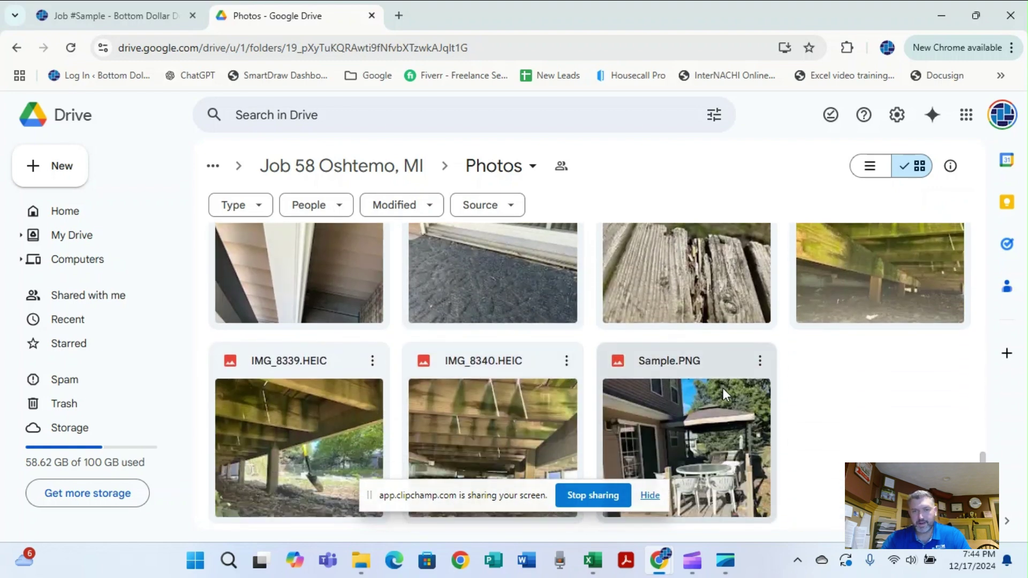
pyautogui.scroll(3, 715, 407)
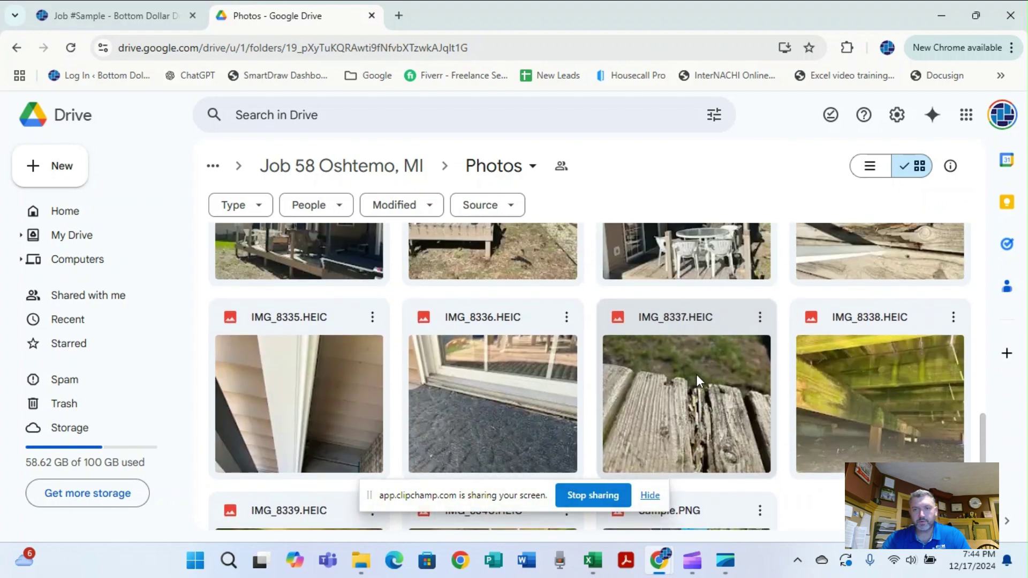
pyautogui.scroll(12, 696, 374)
# Return to the job folder, open Job #58 Spec Sheet.pdf from the Spec Sheet folder and enlarge it for reading
pyautogui.click(348, 166)
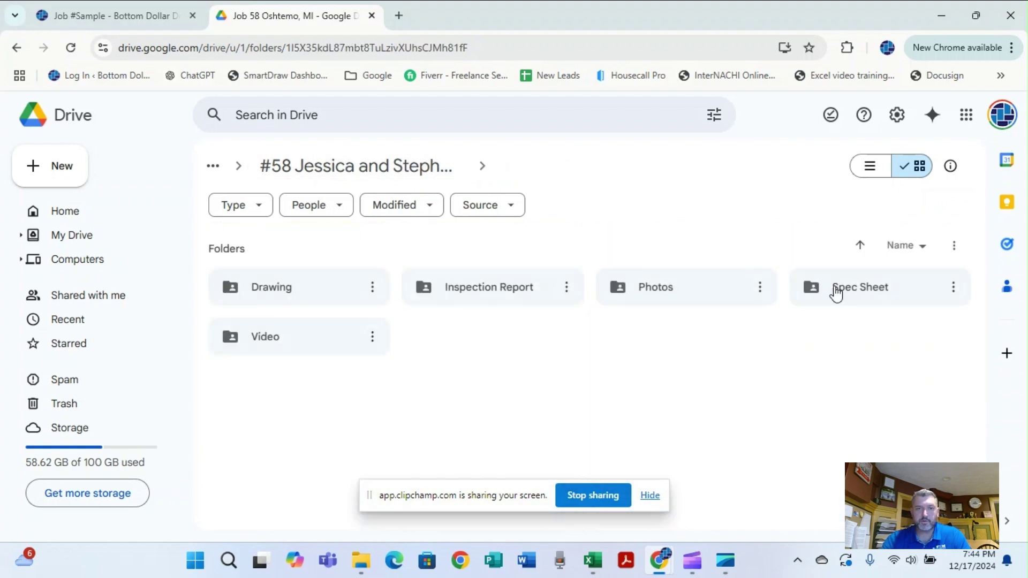
pyautogui.doubleClick(855, 288)
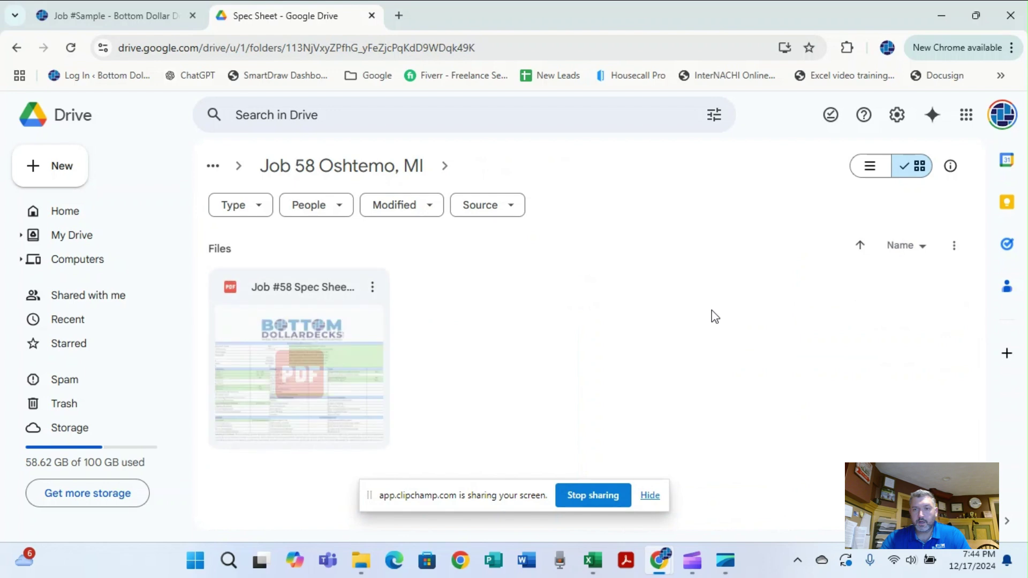
pyautogui.doubleClick(302, 289)
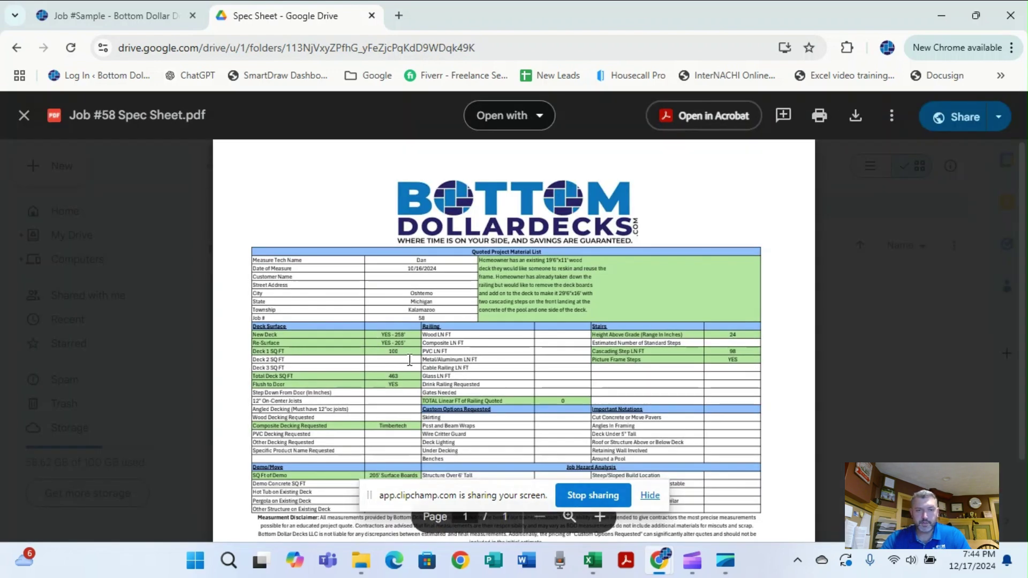
pyautogui.hotkey('ctrl', '+')
pyautogui.hotkey('ctrl', '+')
pyautogui.hotkey('ctrl', '+')
pyautogui.hotkey('ctrl', '+')
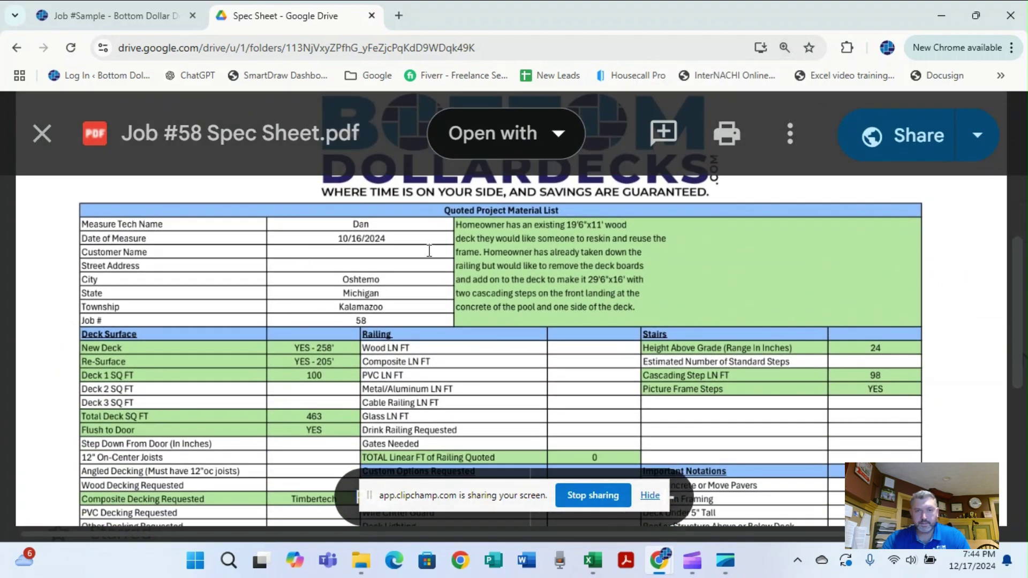
# Read the spec sheet, highlighting the project description, total deck square footage, total linear feet of railing and height above grade
pyautogui.moveTo(456, 224); pyautogui.dragTo(675, 312)
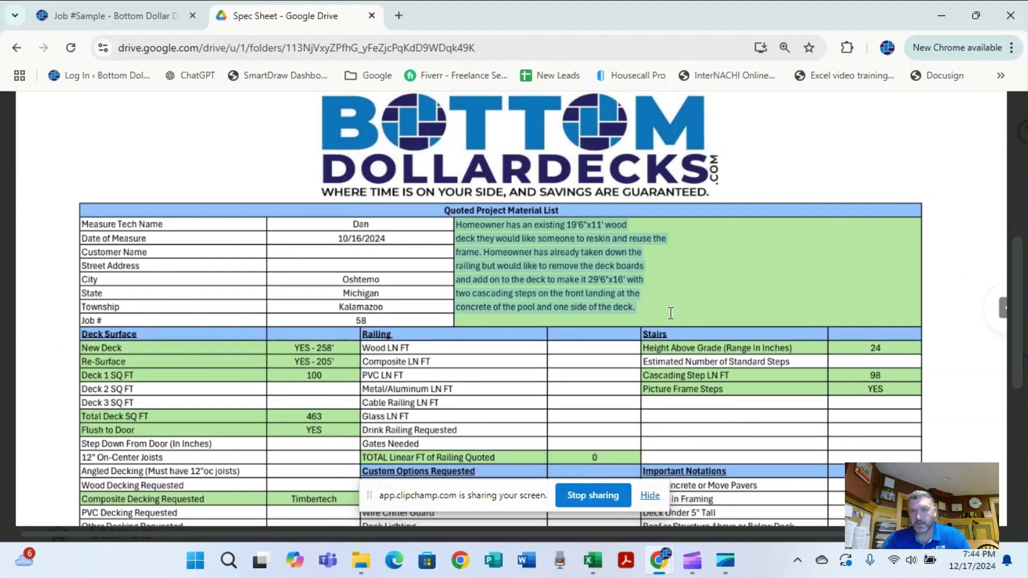
pyautogui.click(595, 318)
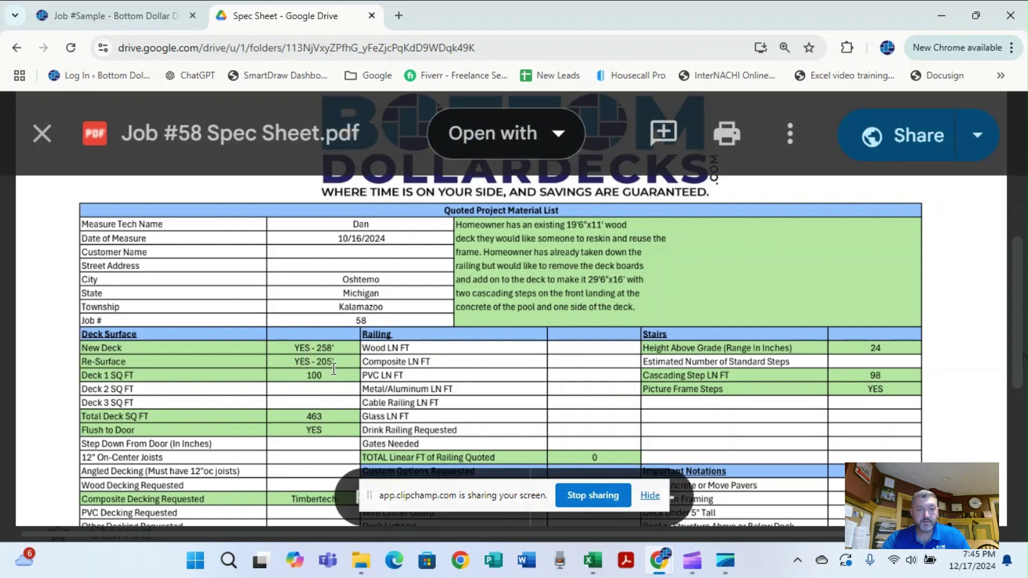
pyautogui.scroll(-1, 334, 372)
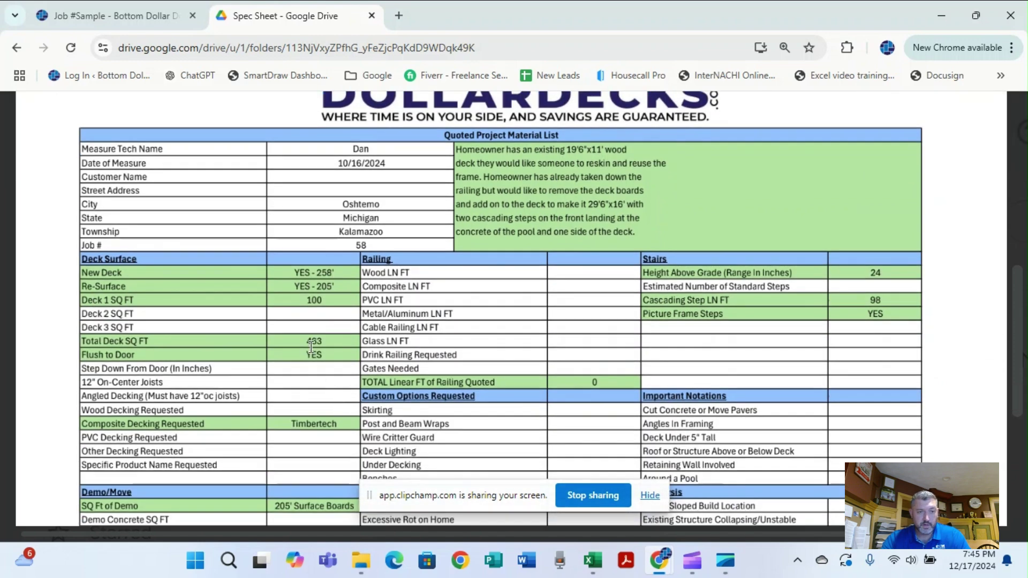
pyautogui.moveTo(294, 345); pyautogui.dragTo(324, 345)
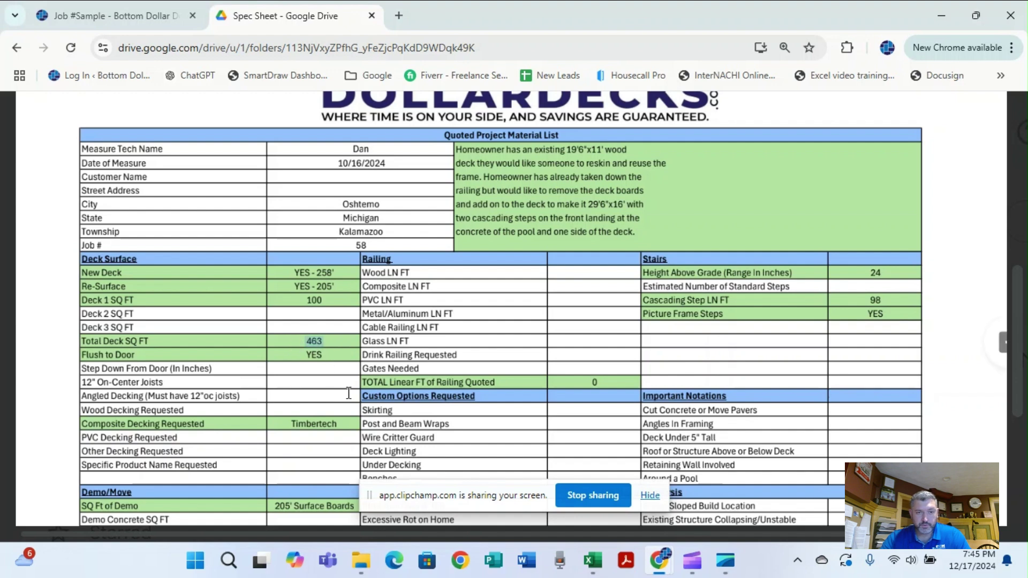
pyautogui.moveTo(572, 385)
pyautogui.mouseDown()
pyautogui.moveTo(627, 390)
pyautogui.moveTo(584, 383)
pyautogui.mouseUp()
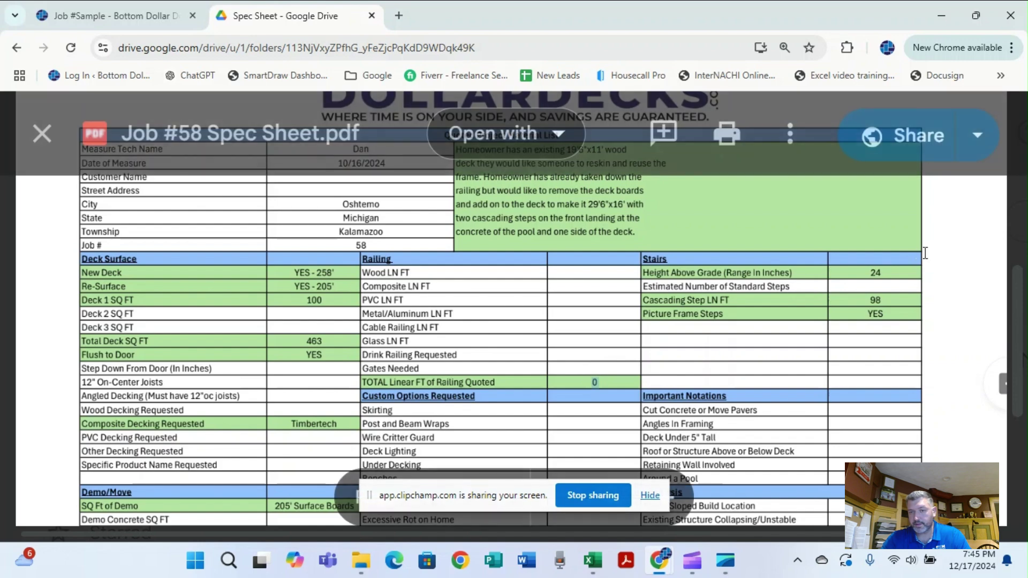
pyautogui.moveTo(864, 279); pyautogui.dragTo(879, 273)
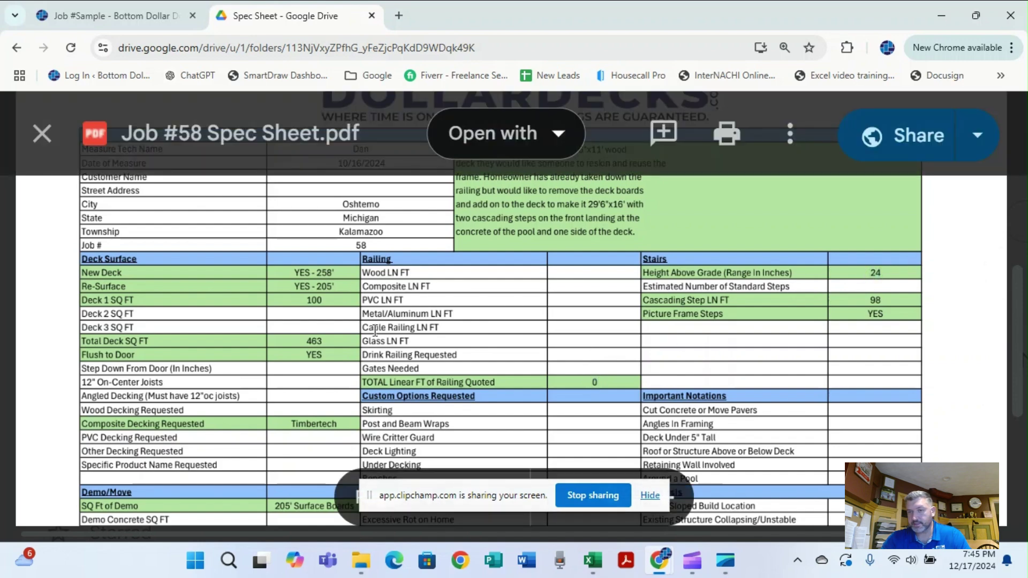
# Examine the spec sheet's custom options, demo, job hazard and measurement disclaimer sections, and close the file at the default zoom
pyautogui.scroll(-3, 376, 323)
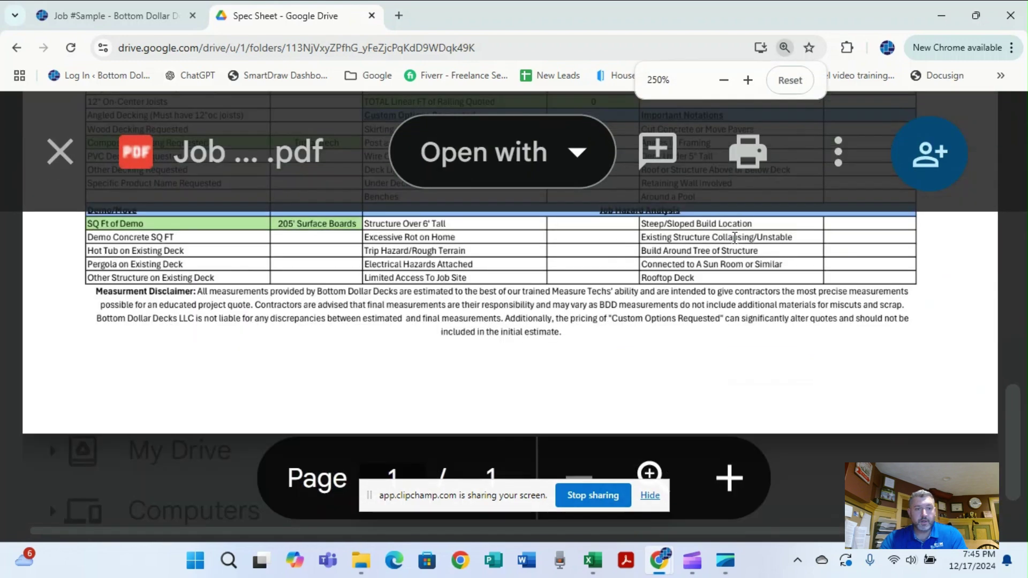
pyautogui.click(790, 80)
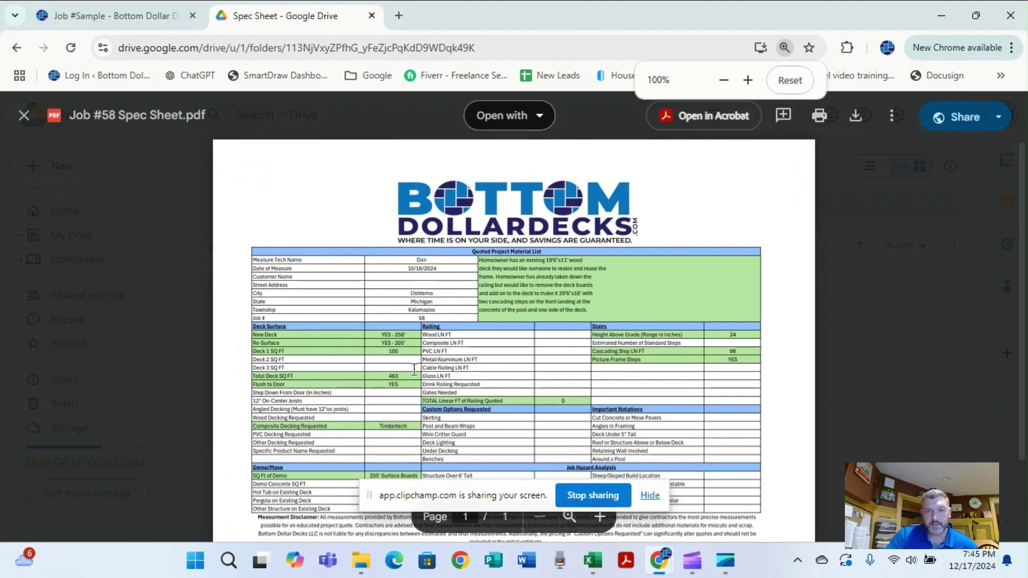
pyautogui.scroll(2, 475, 440)
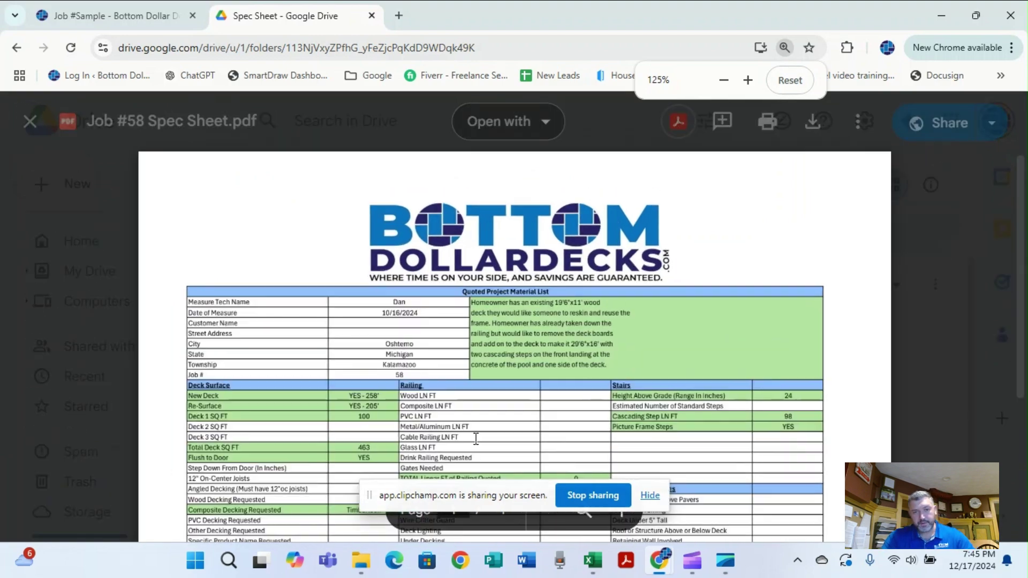
pyautogui.scroll(-3, 475, 439)
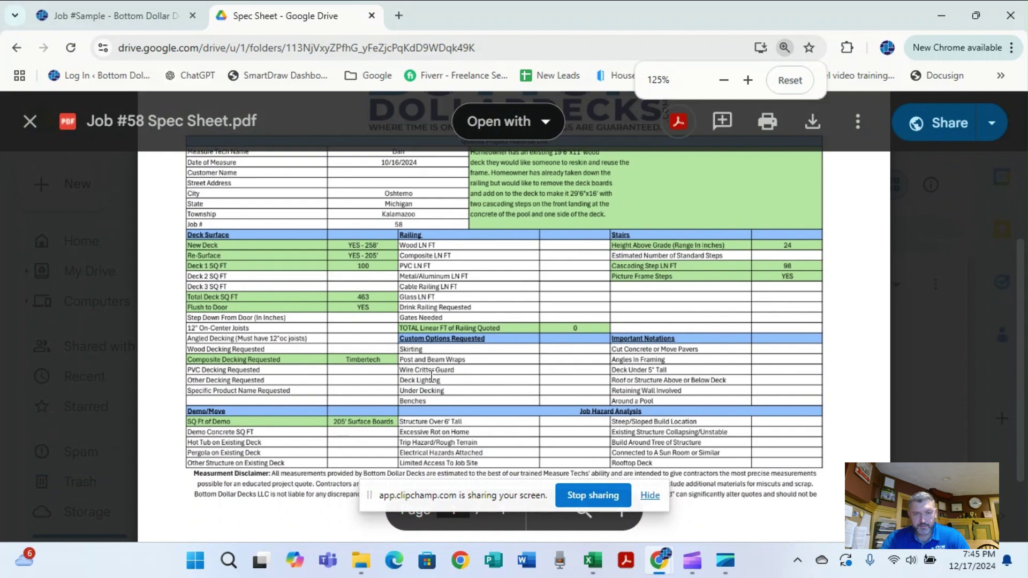
pyautogui.scroll(2, 432, 377)
pyautogui.scroll(-2, 439, 384)
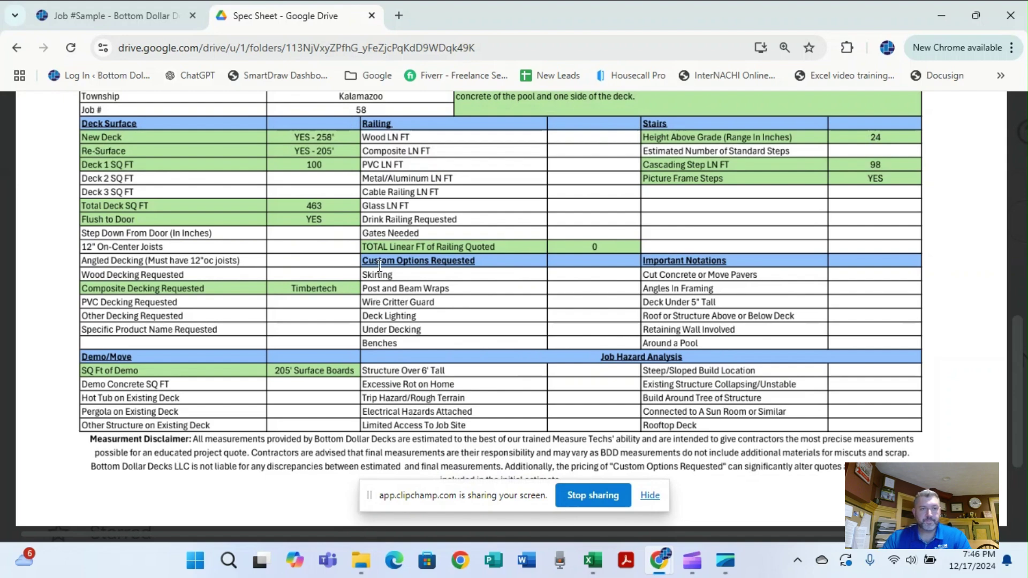
pyautogui.scroll(3, 477, 285)
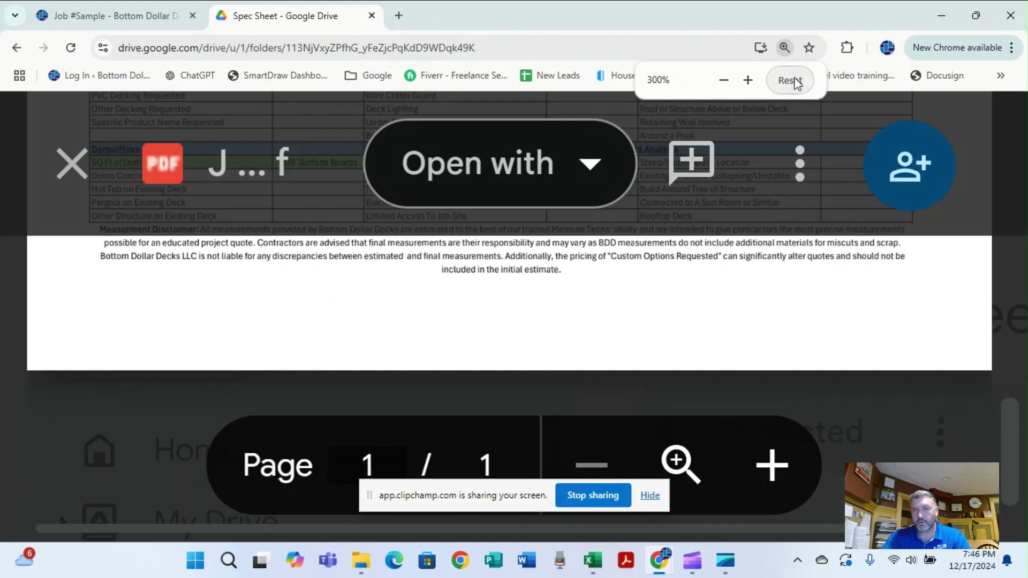
pyautogui.click(792, 81)
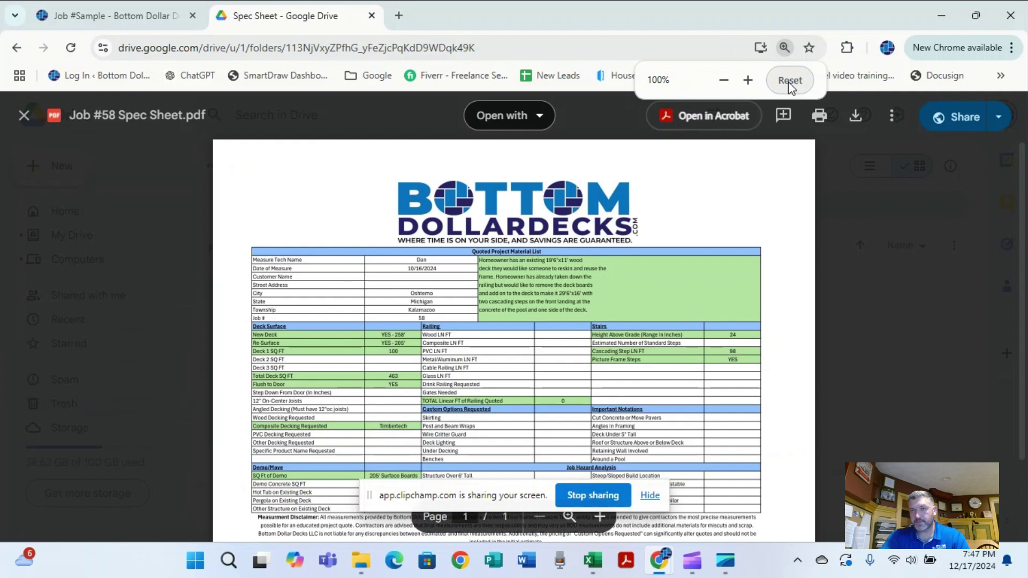
pyautogui.click(24, 115)
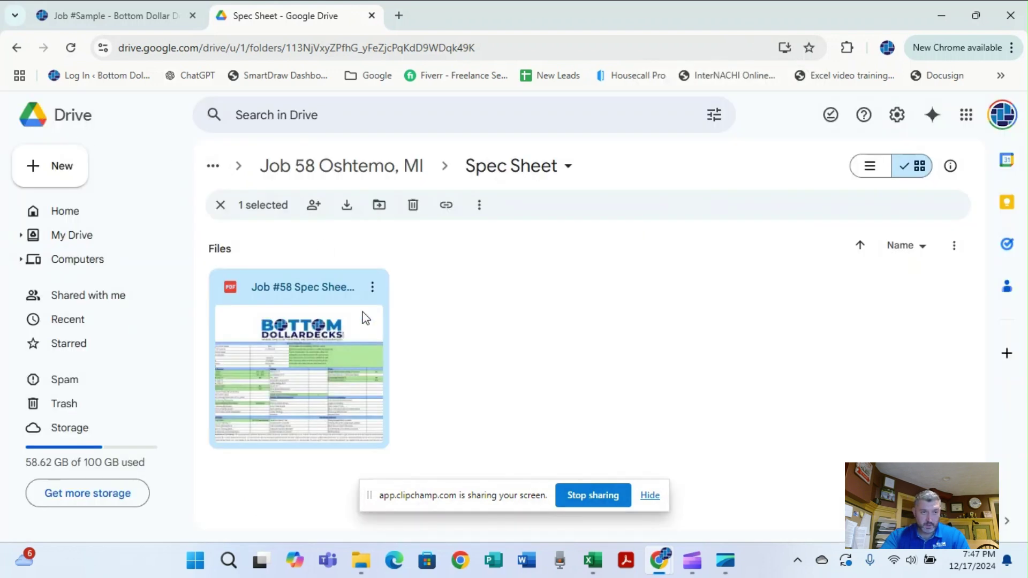
# Return to the job folder, play IMG_8341.MOV from the Video folder and close it
pyautogui.click(387, 170)
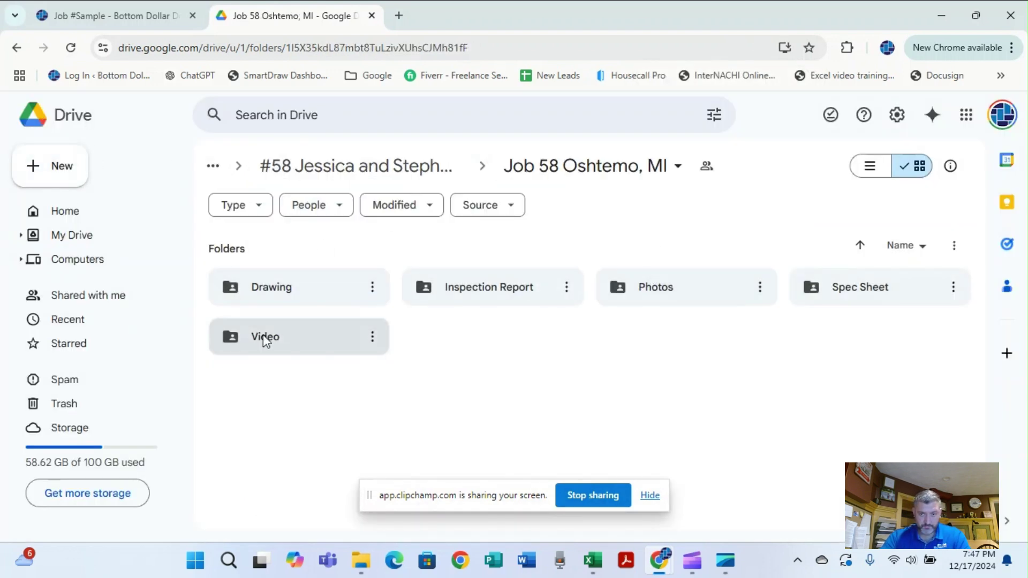
pyautogui.click(313, 350)
pyautogui.doubleClick(313, 350)
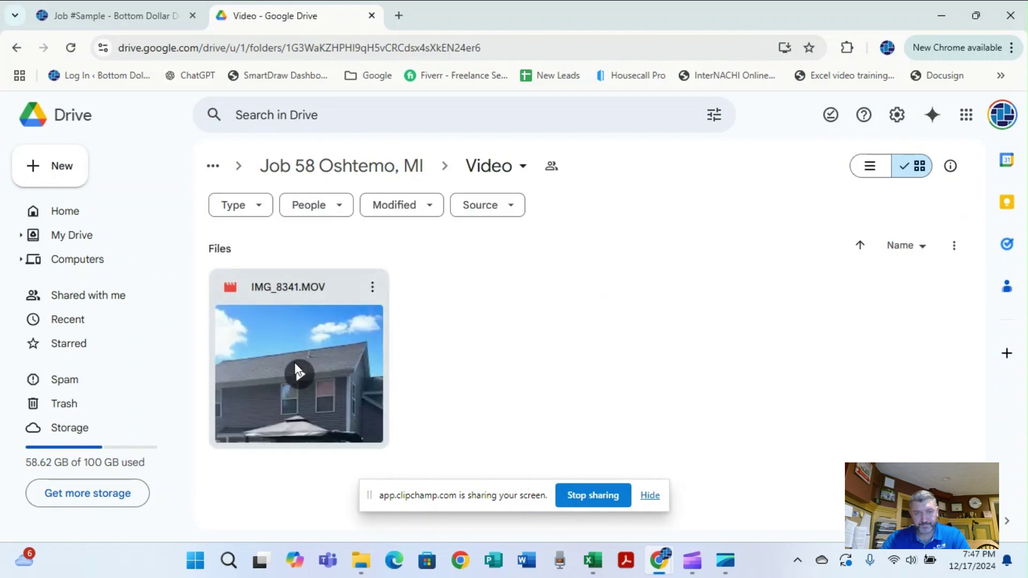
pyautogui.doubleClick(298, 378)
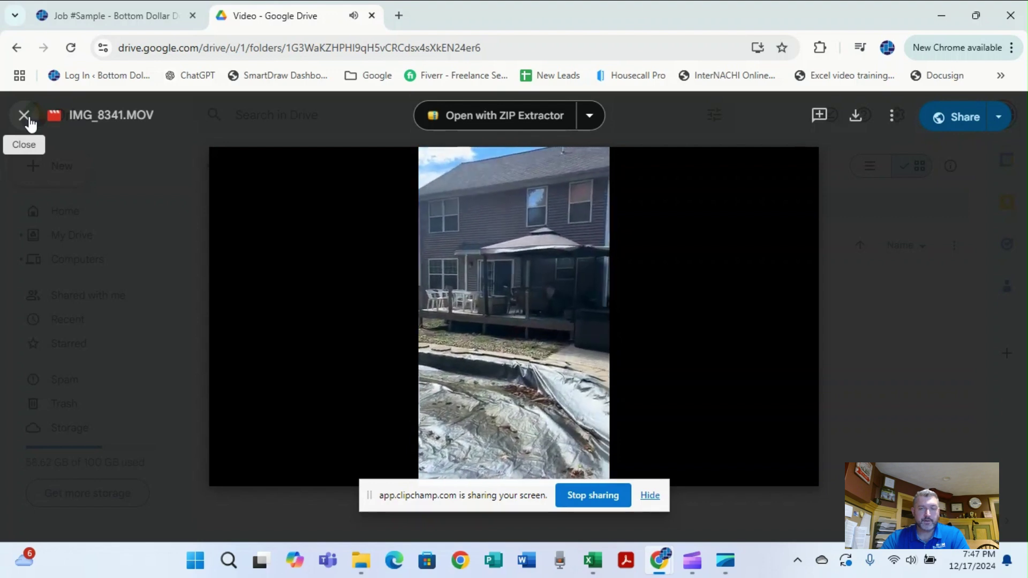
pyautogui.click(24, 116)
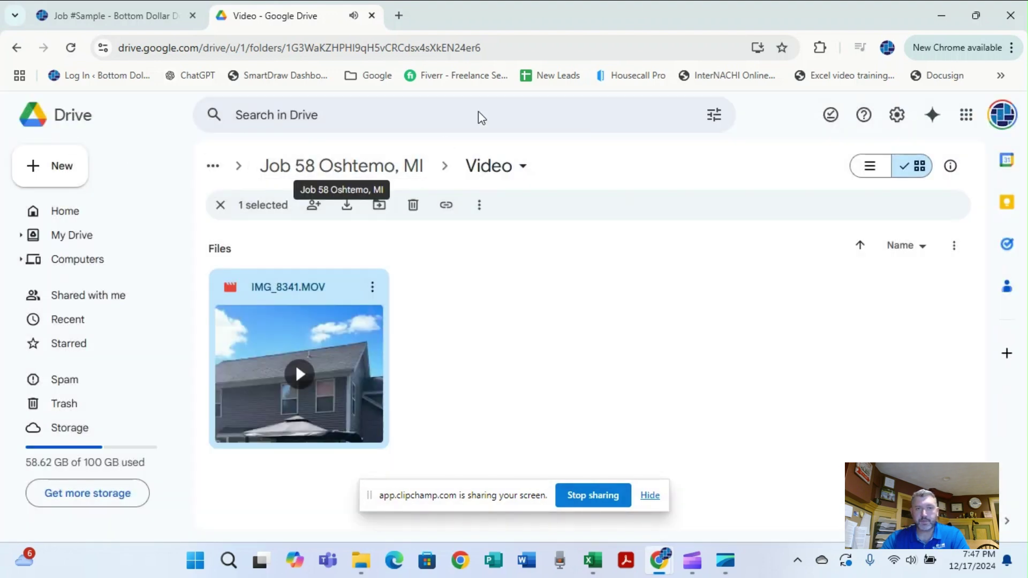
# Switch back to the Job #Sample page and look over the job description, address and bid form
pyautogui.click(147, 13)
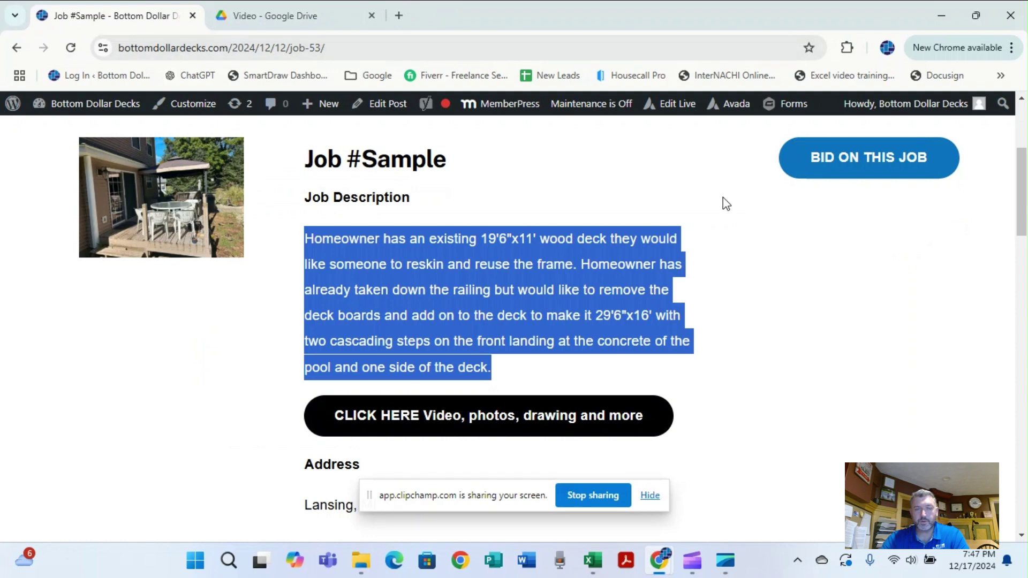
pyautogui.click(747, 356)
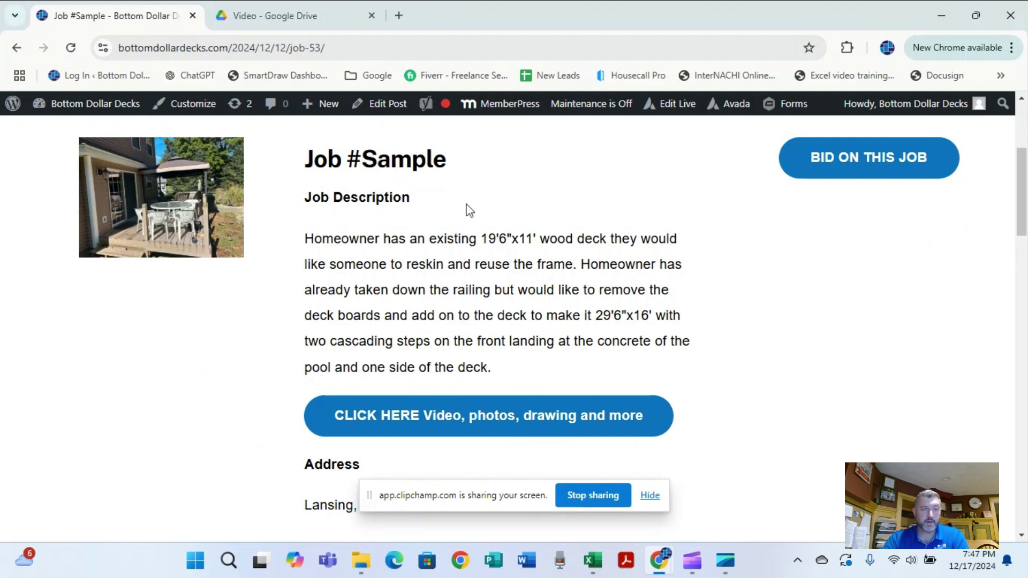
pyautogui.scroll(-4, 501, 244)
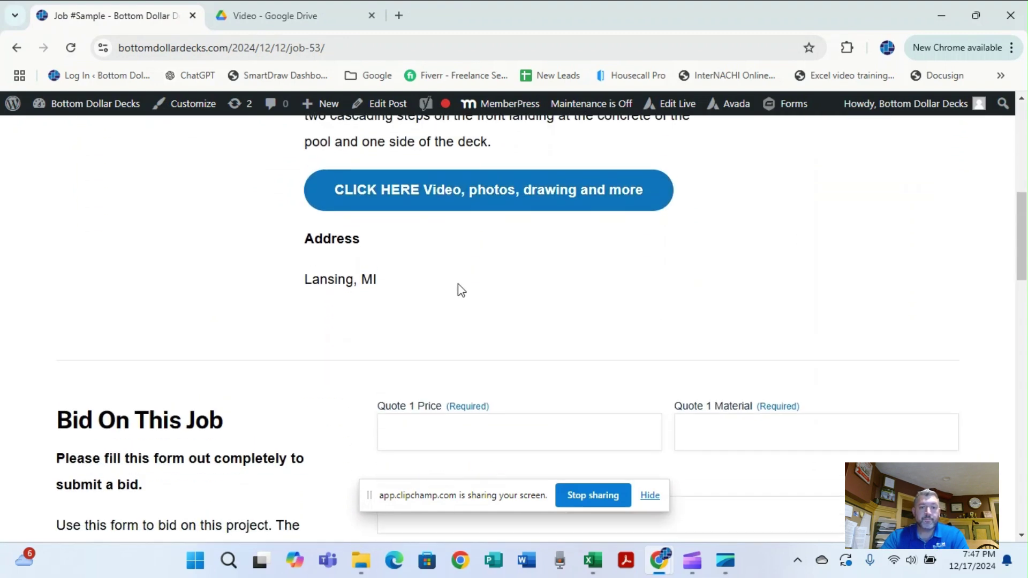
pyautogui.scroll(-2, 336, 367)
pyautogui.scroll(-2, 336, 367)
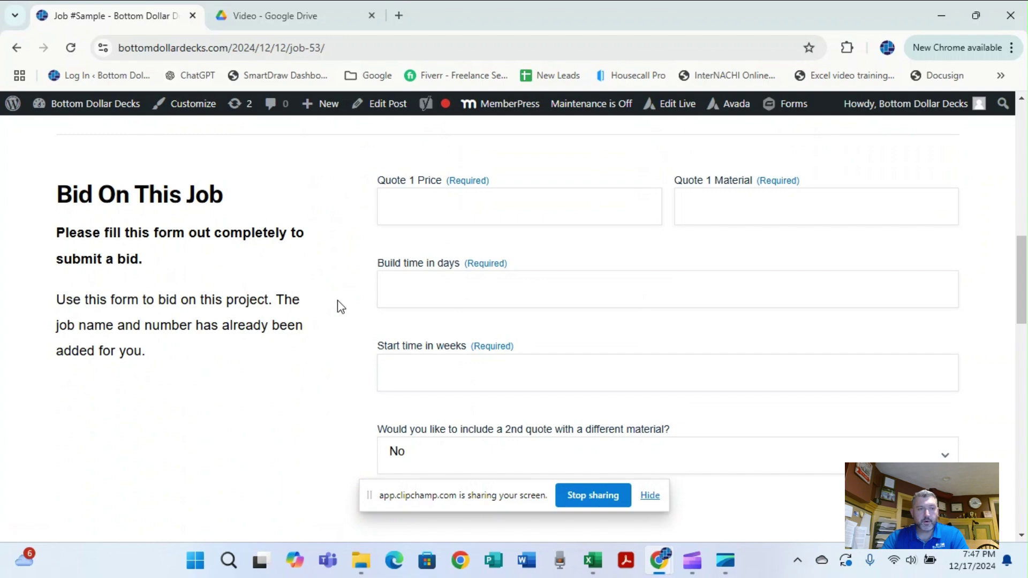
pyautogui.scroll(5, 337, 303)
pyautogui.scroll(7, 762, 255)
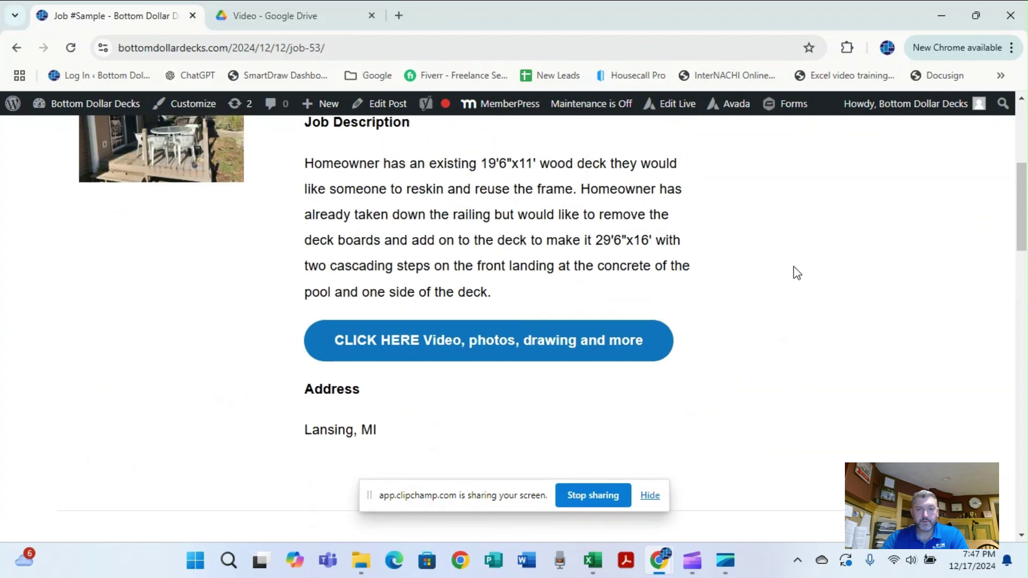
# Go to the job's bid form and enter a Quote 1 Price of 25000 with Timbertech as the Quote 1 Material
pyautogui.click(883, 391)
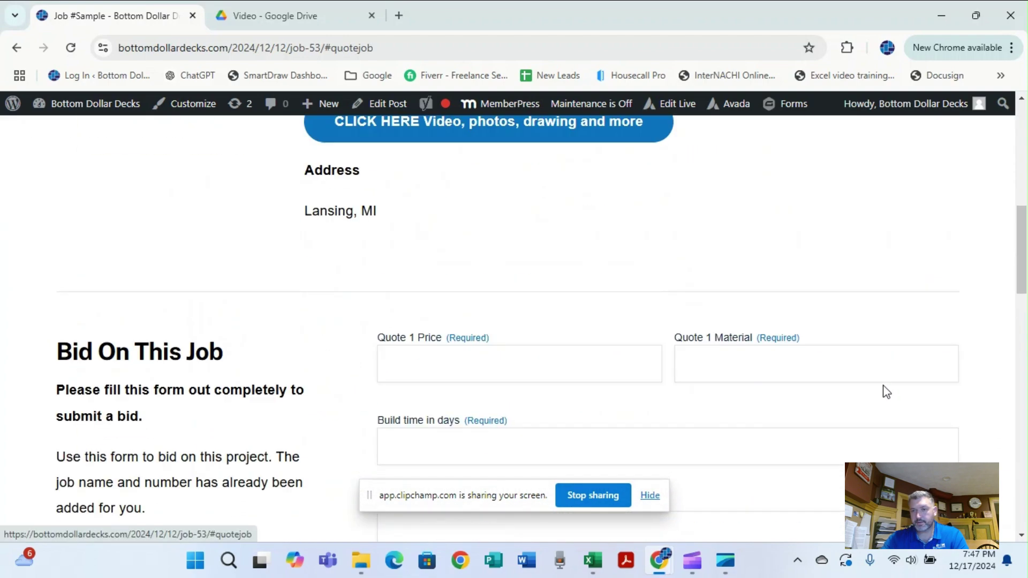
pyautogui.click(391, 213)
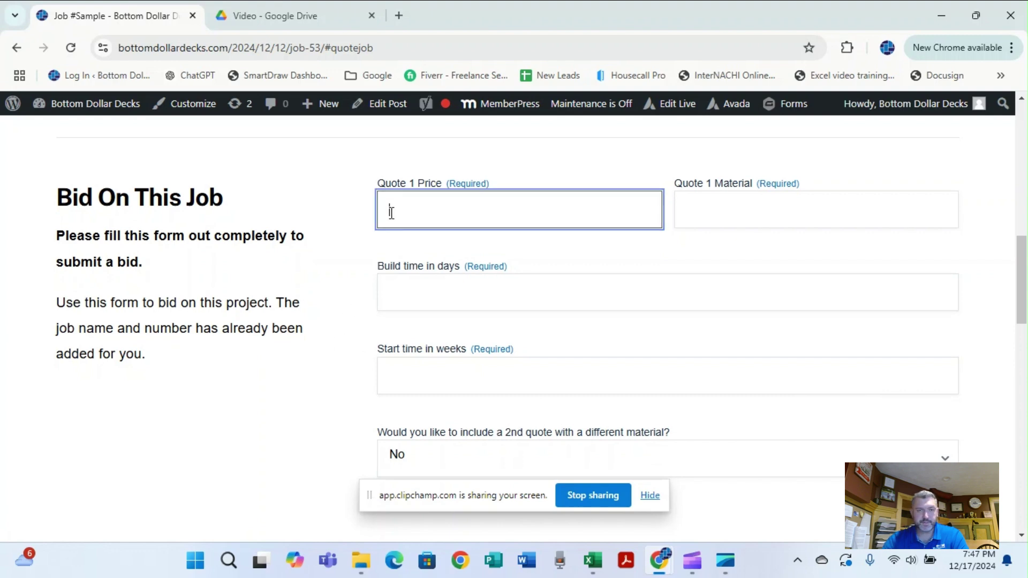
pyautogui.write('25000')
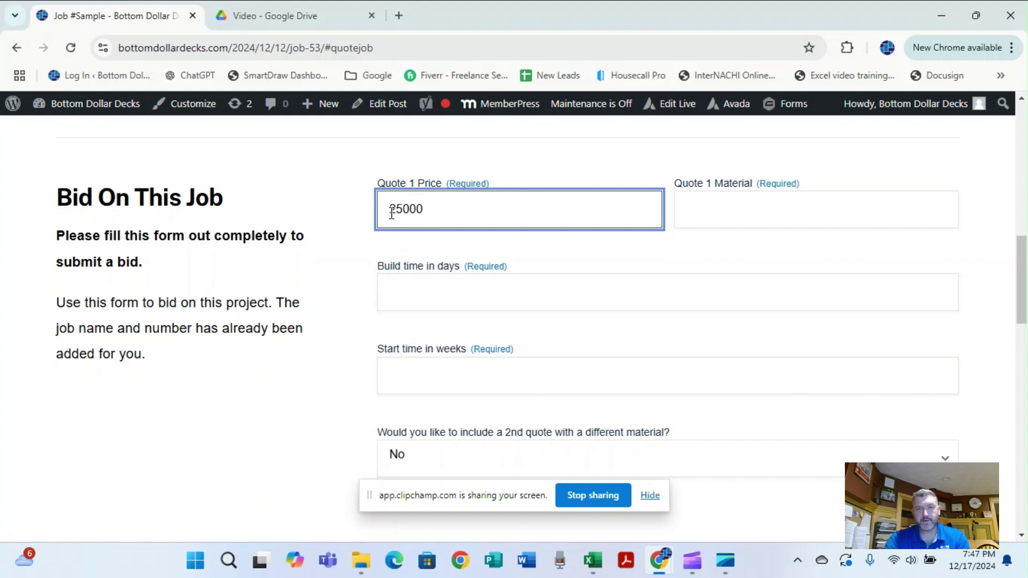
pyautogui.press('Tab')
pyautogui.write('T')
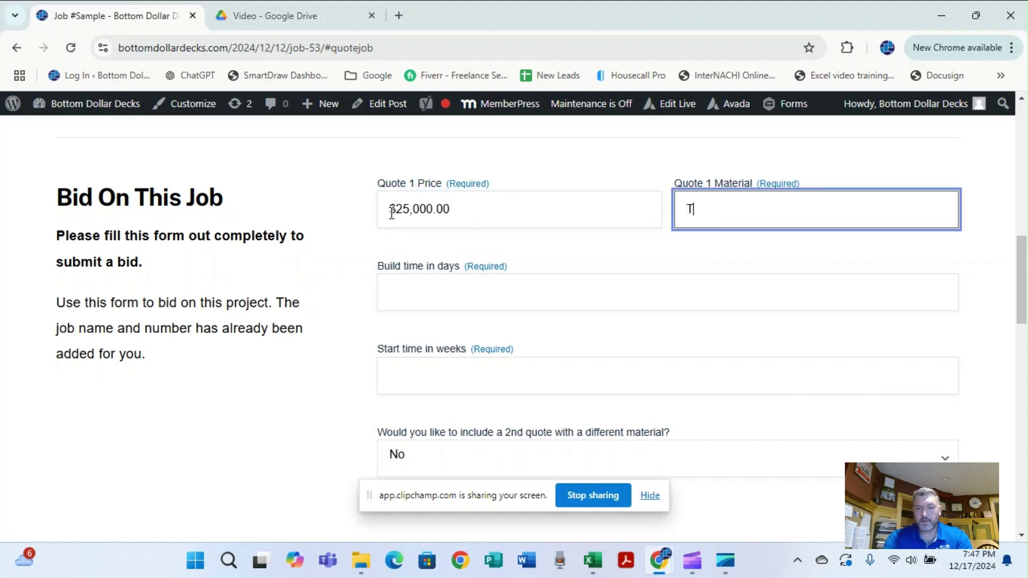
pyautogui.write('imbertech')
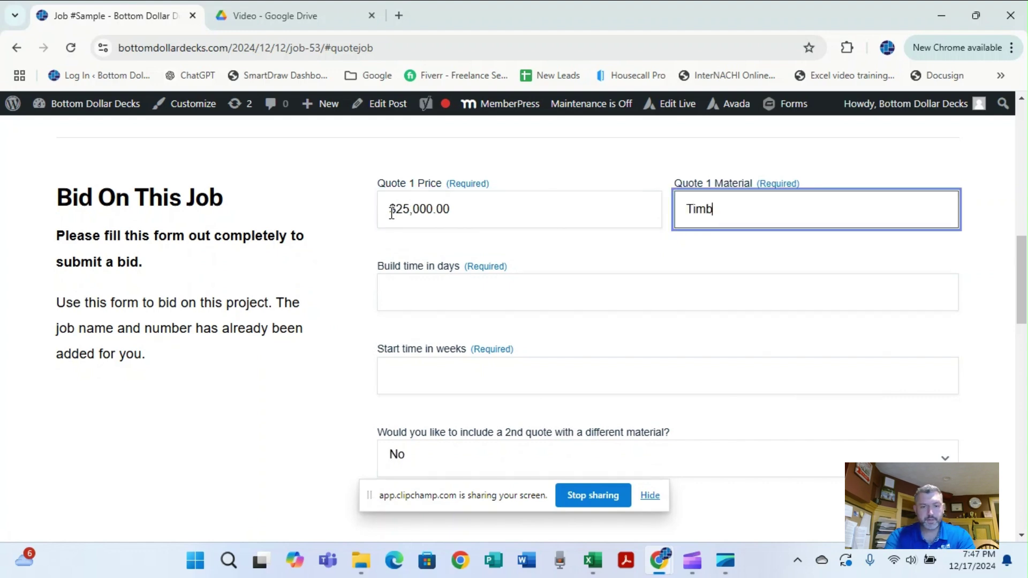
pyautogui.press('Tab')
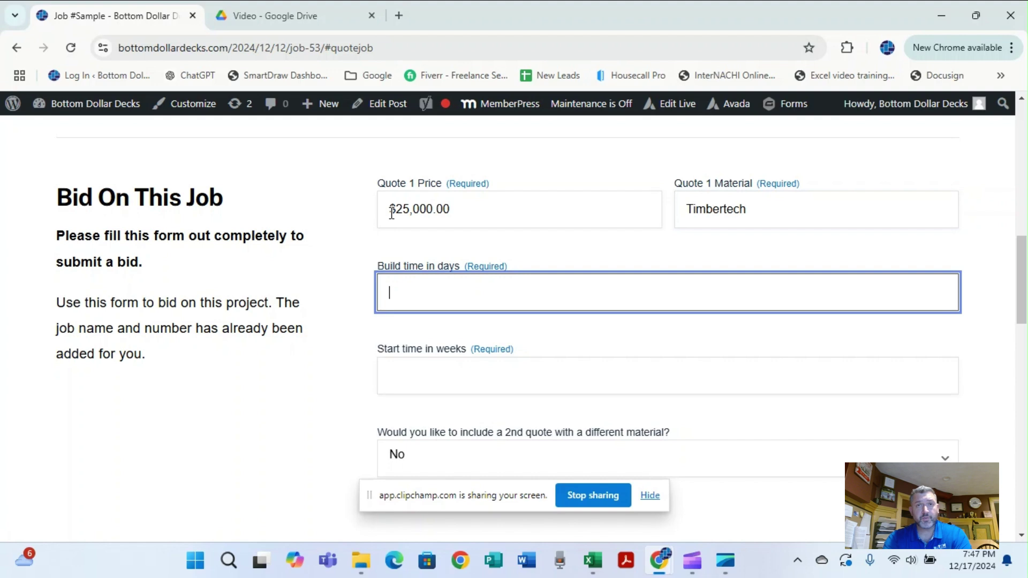
# Enter a build time of 10 days and a start time of 2-4 weeks for the first quote
pyautogui.write('10')
pyautogui.press('Tab')
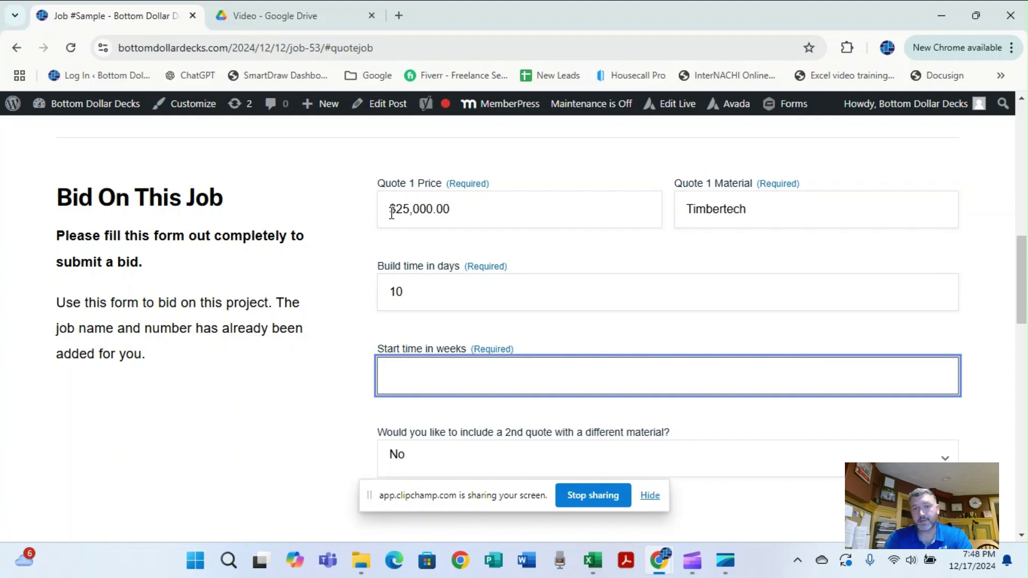
pyautogui.write('2-4')
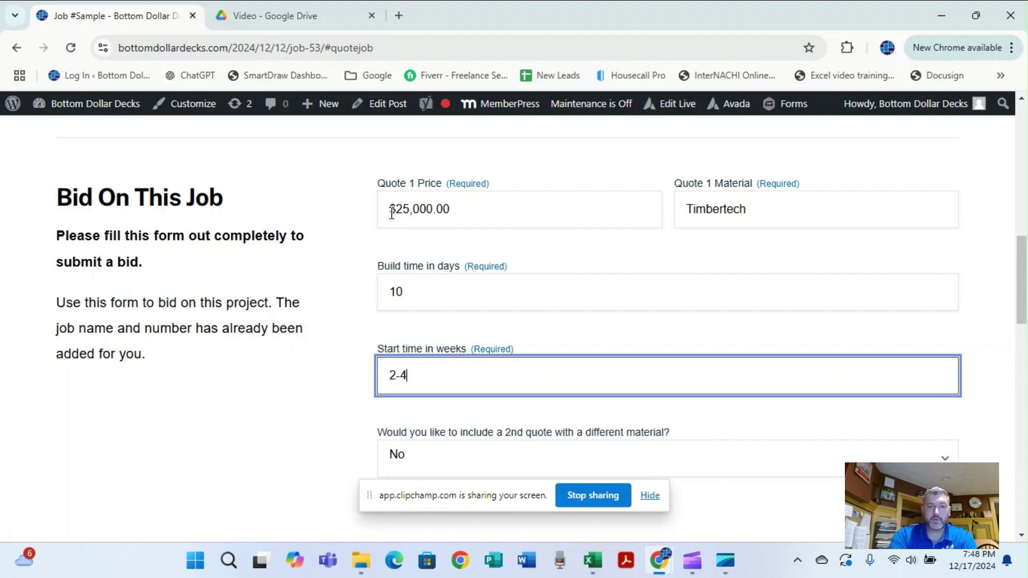
# Include a 2nd quote with a different material, with a Quote 2 Price of 18000 and Wood as the Quote 2 Material
pyautogui.scroll(-3, 392, 213)
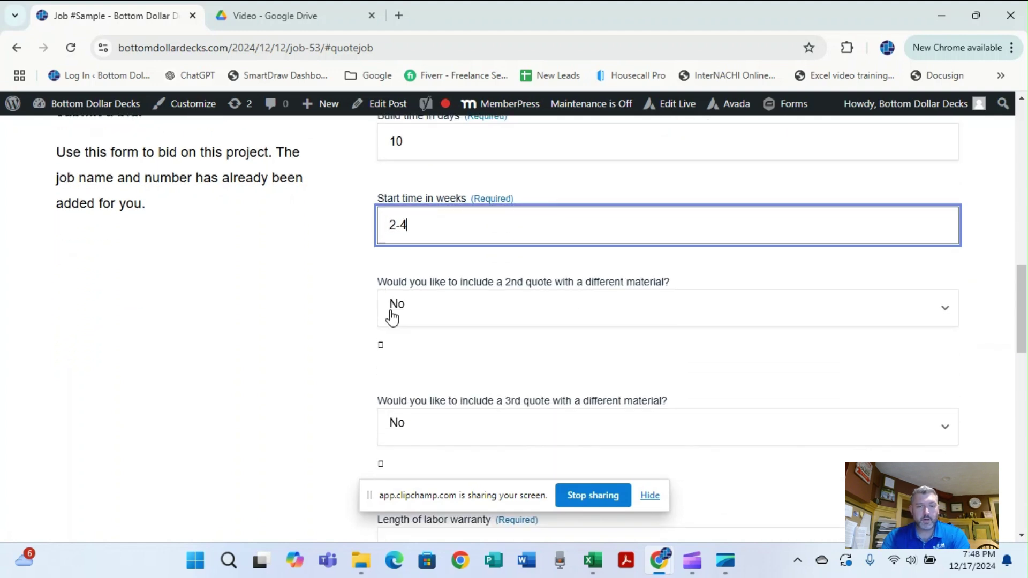
pyautogui.click(607, 314)
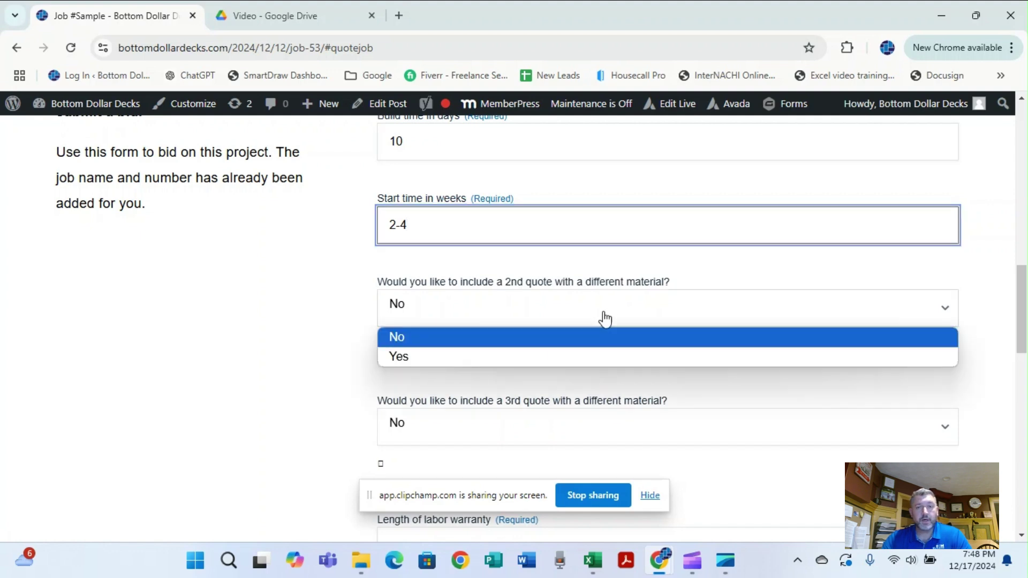
pyautogui.click(398, 357)
pyautogui.click(425, 444)
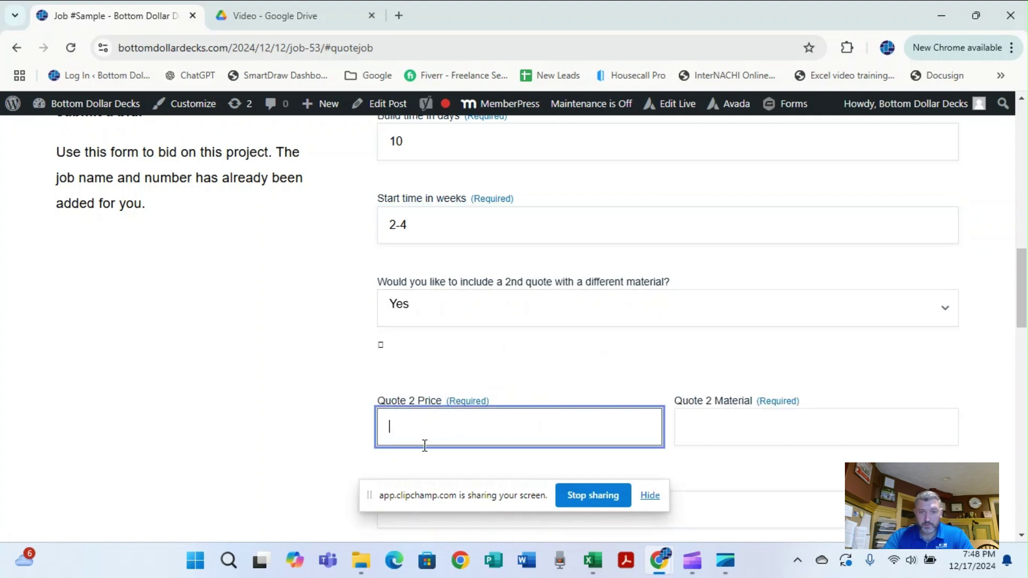
pyautogui.write('18000')
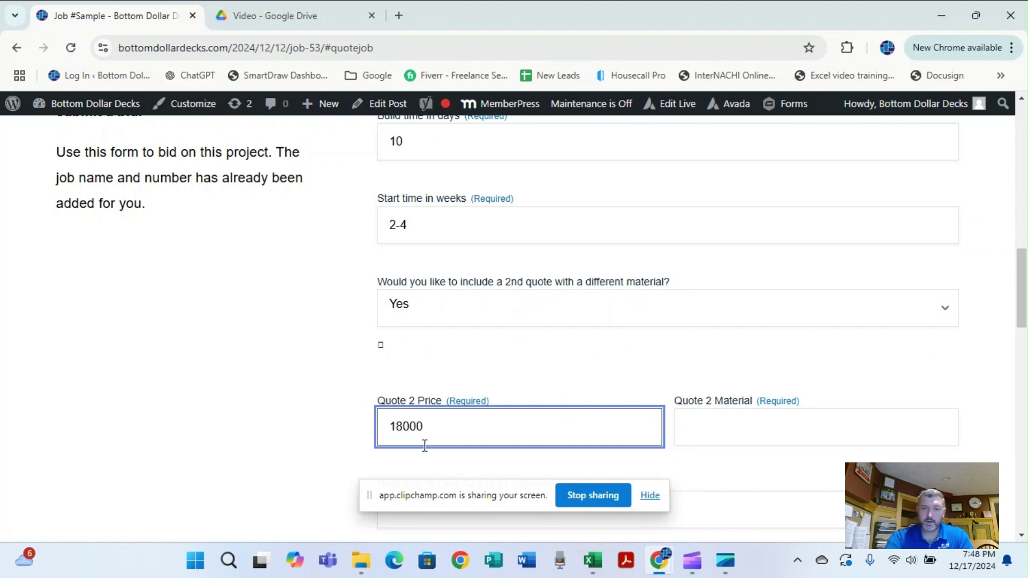
pyautogui.press('Tab')
pyautogui.write('Wood')
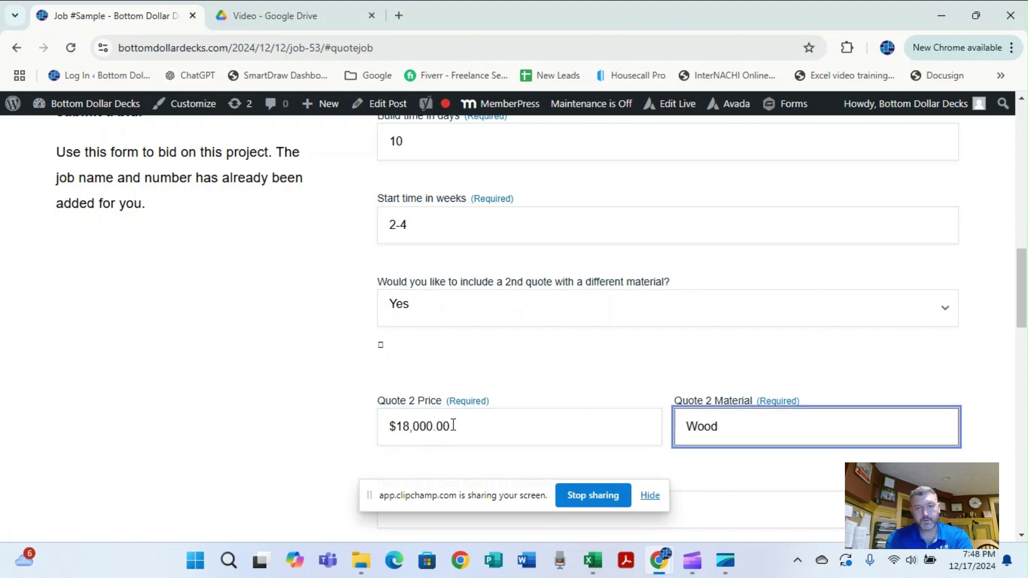
# Enter a build time of 10 days and a start time of 2-4 weeks for Quote 2
pyautogui.scroll(-4, 453, 425)
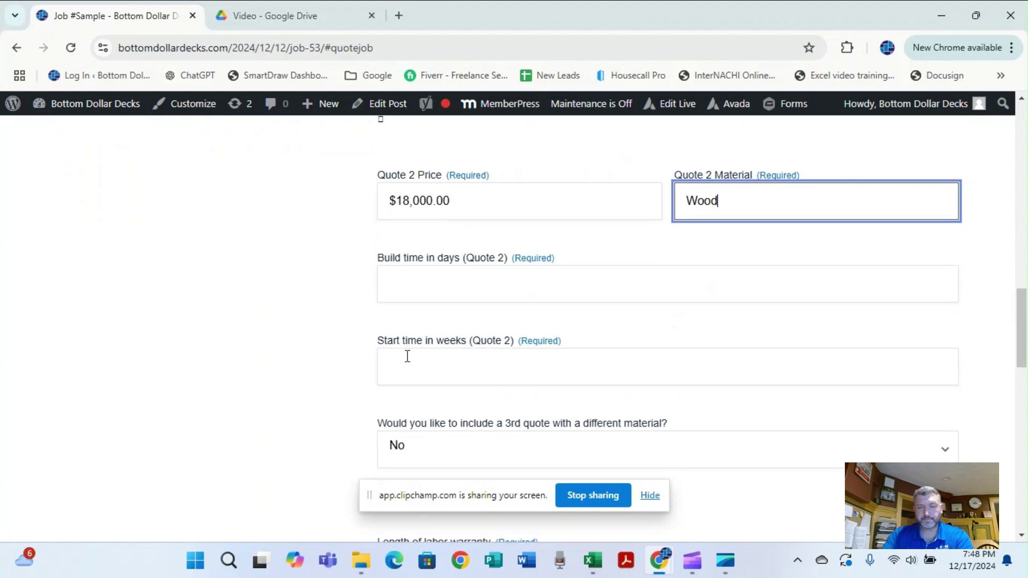
pyautogui.click(444, 290)
pyautogui.write('10')
pyautogui.press('Tab')
pyautogui.write('2-4')
# Skip the 3rd quote option and enter 1 Year as the length of labor warranty
pyautogui.press('Tab')
pyautogui.press('Tab')
pyautogui.scroll(-1, 422, 476)
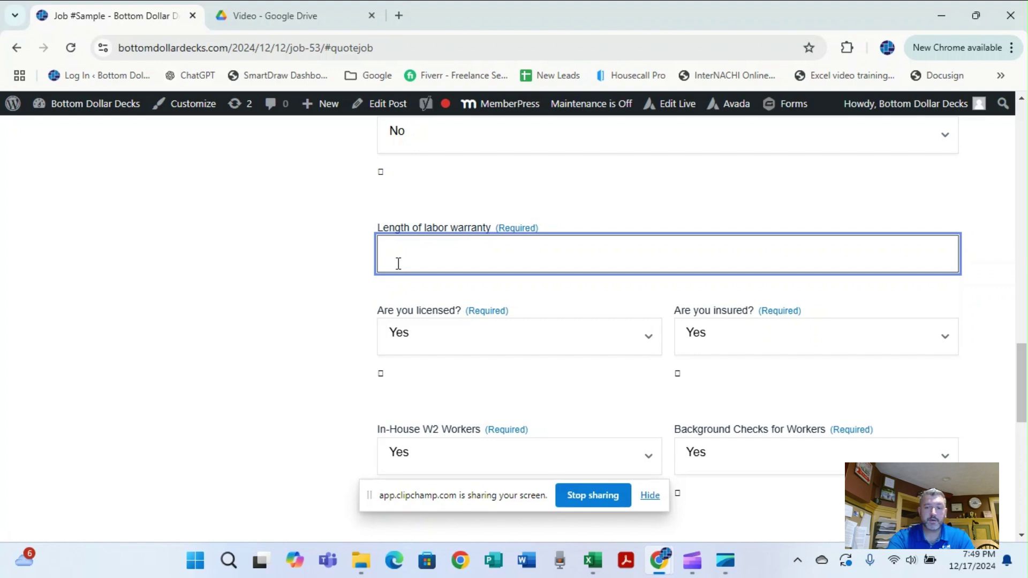
pyautogui.write('1 Yea')
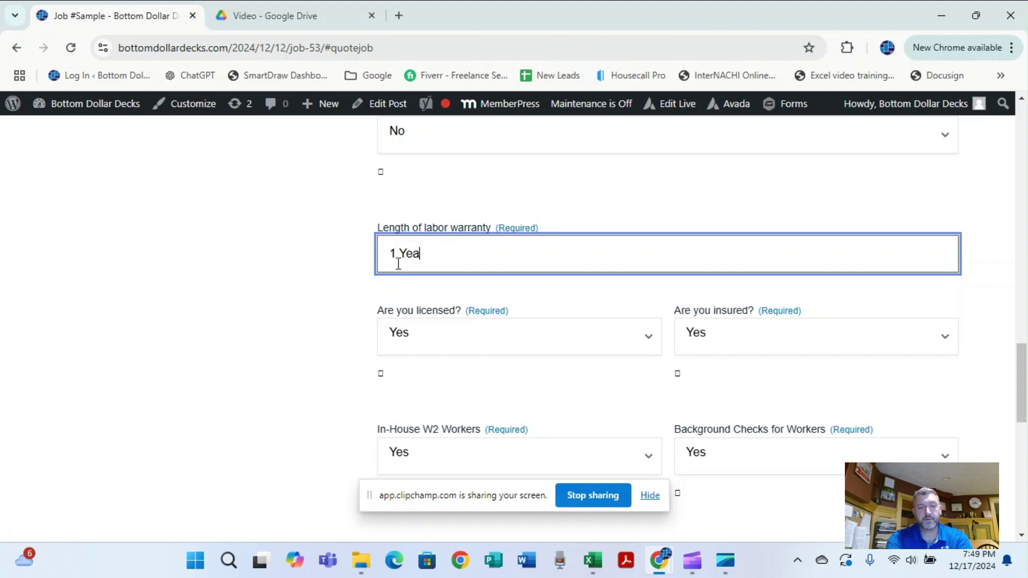
pyautogui.write('r')
# Answer Yes to being licensed, having in-house W2 workers and running background checks for workers
pyautogui.scroll(-1, 381, 307)
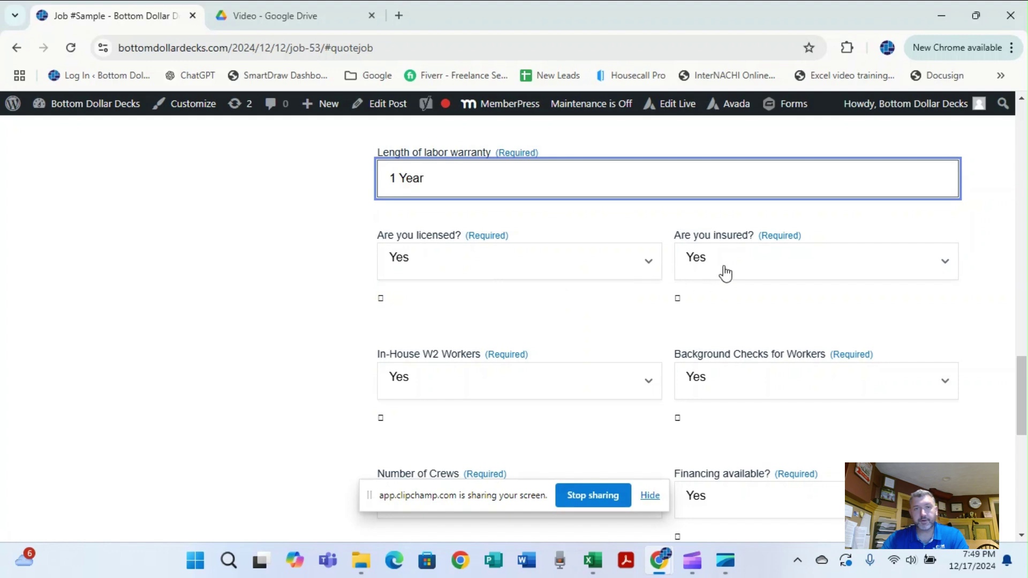
pyautogui.click(599, 271)
pyautogui.click(599, 272)
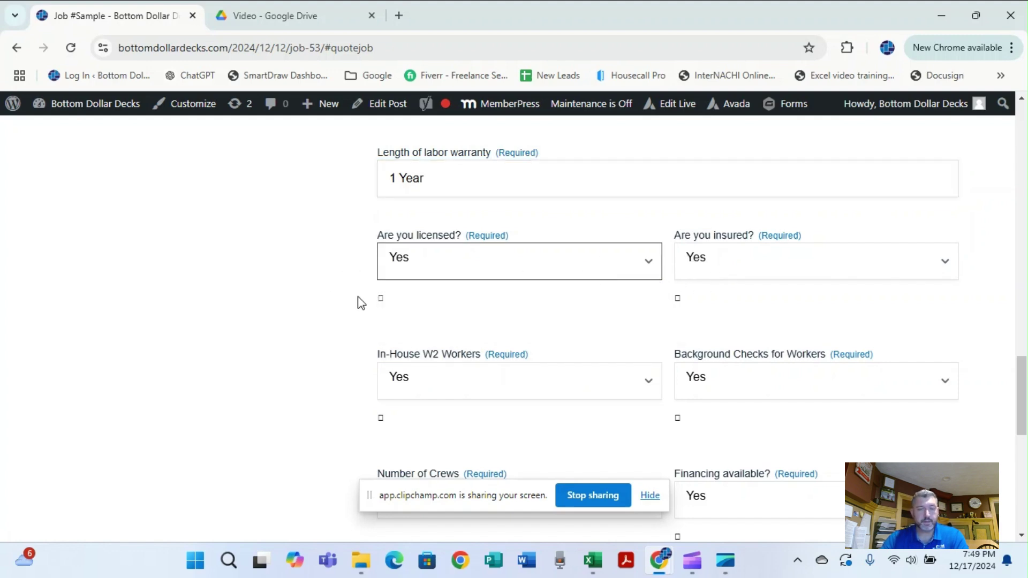
pyautogui.scroll(-3, 336, 335)
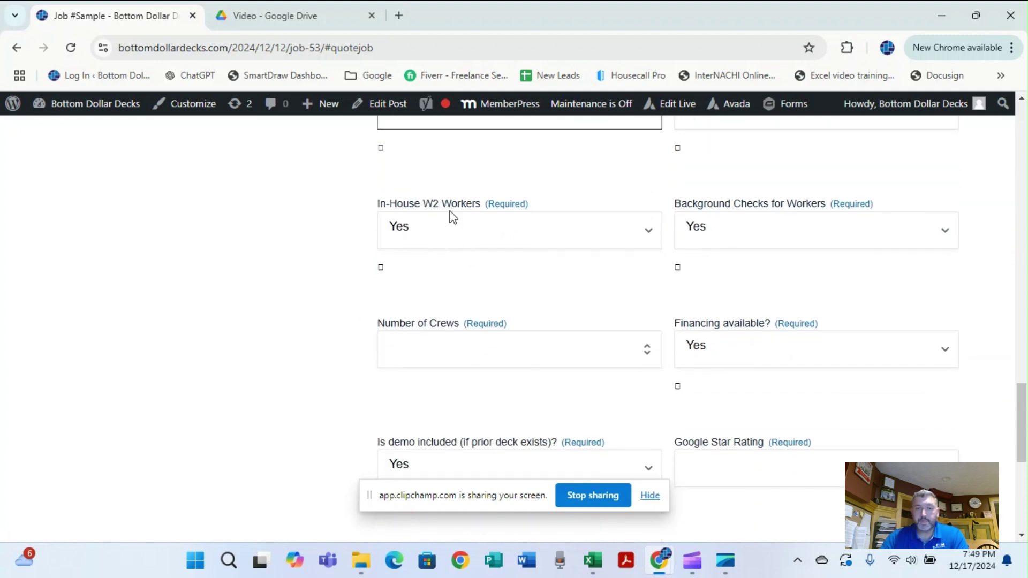
pyautogui.click(497, 239)
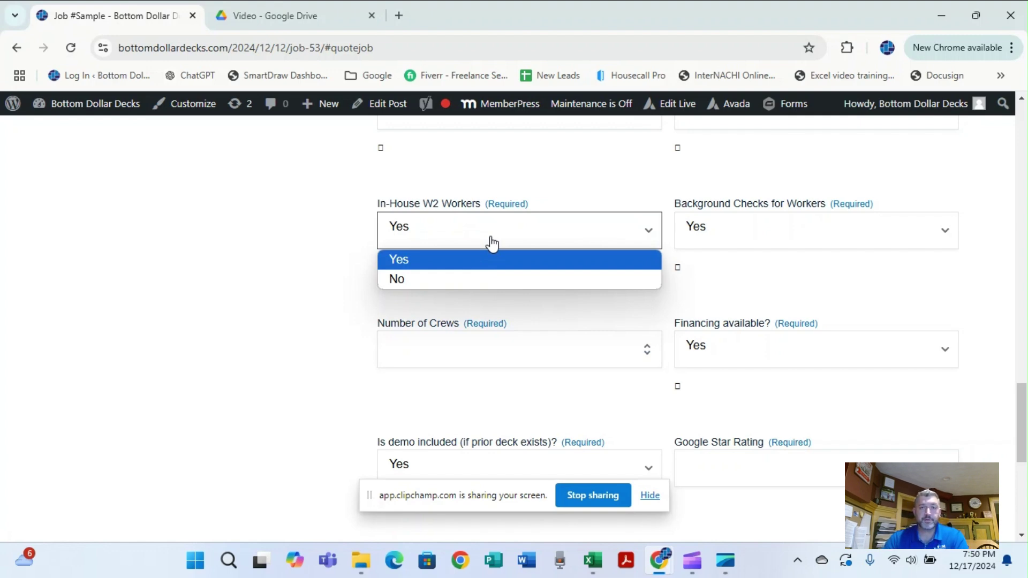
pyautogui.click(420, 261)
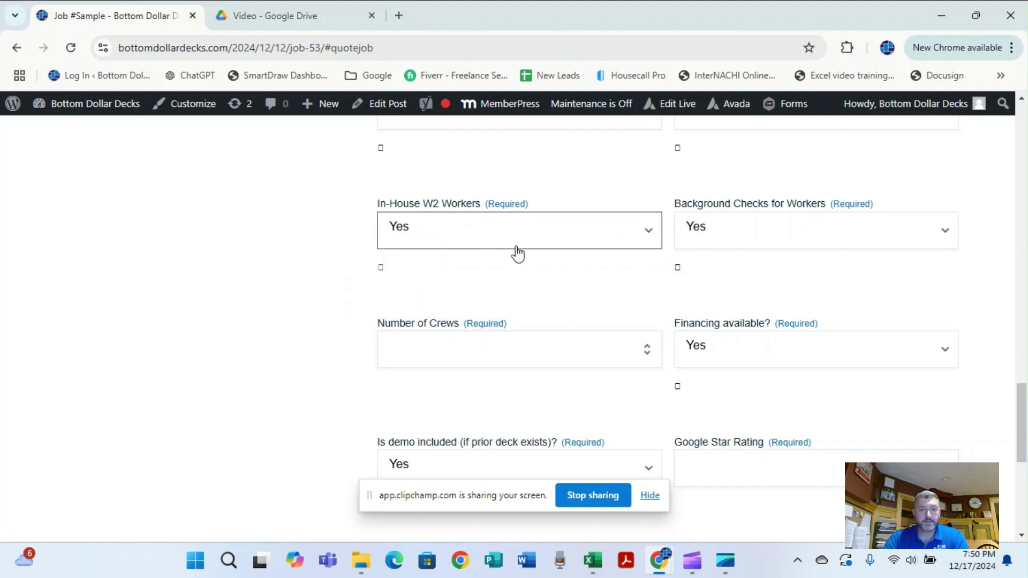
pyautogui.click(773, 233)
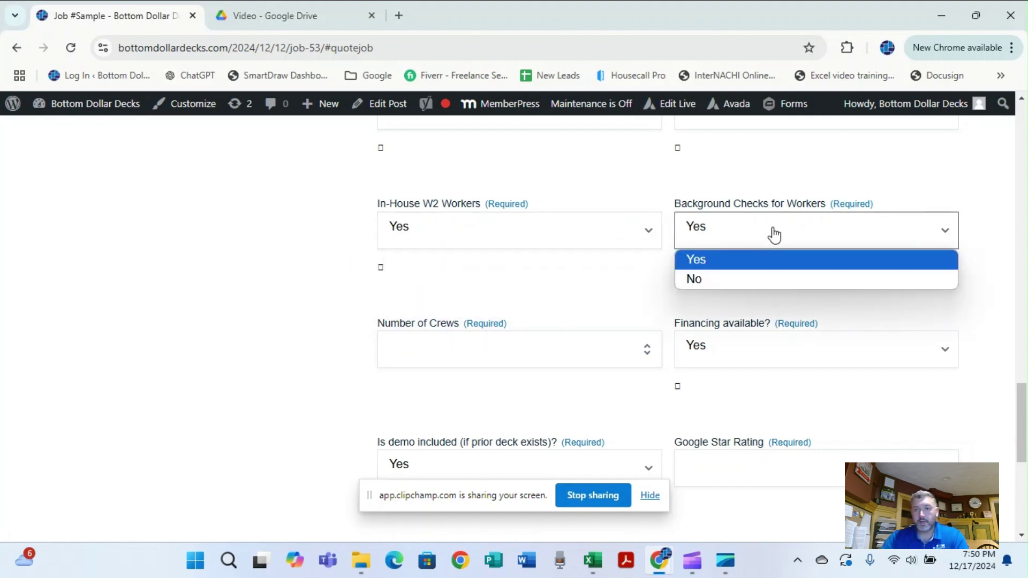
pyautogui.click(749, 260)
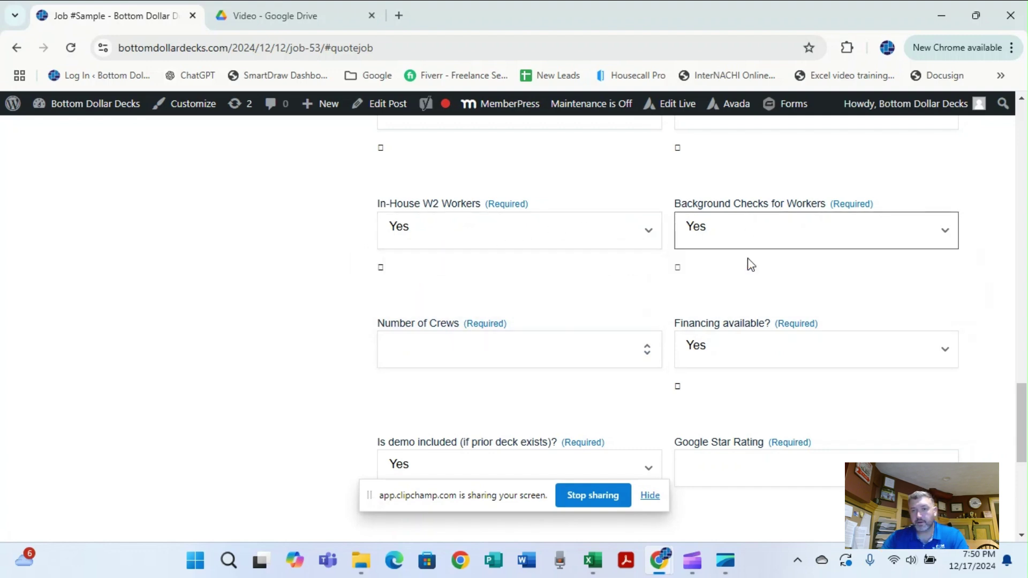
# Set the number of crews to 1 and financing available to No
pyautogui.click(469, 359)
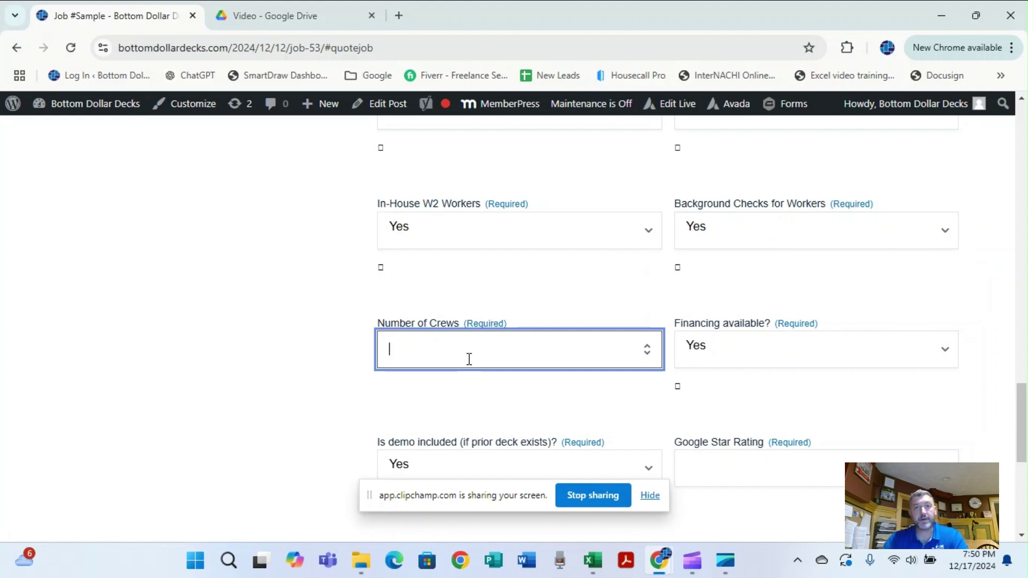
pyautogui.write('1')
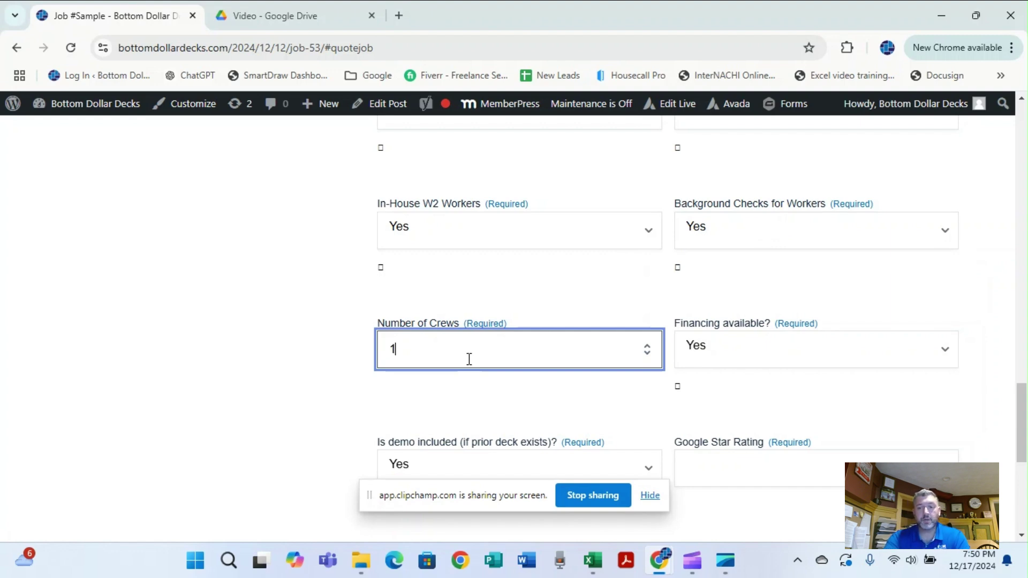
pyautogui.click(284, 362)
pyautogui.click(779, 350)
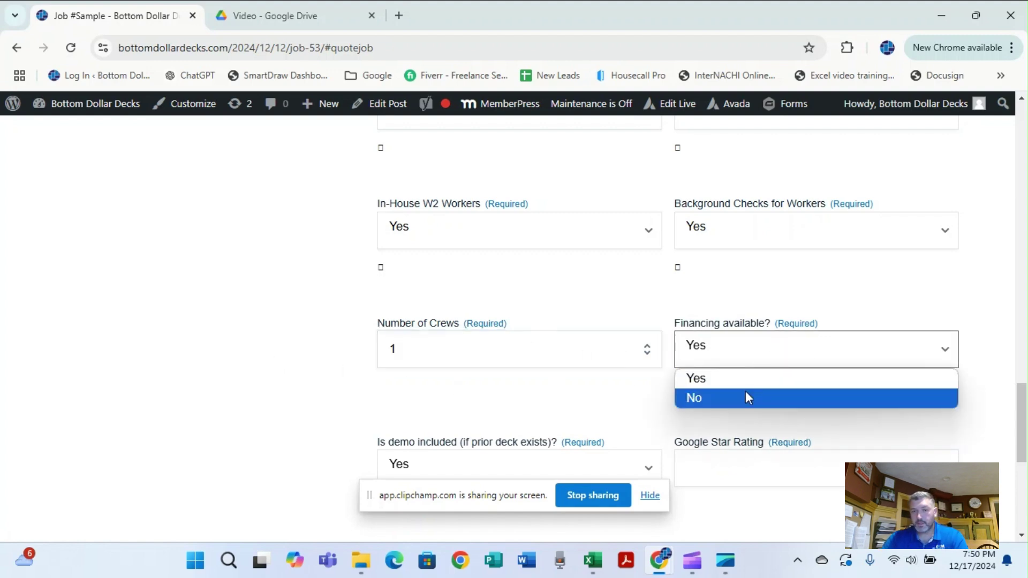
pyautogui.click(746, 395)
# Choose Yes for demo included and enter a Google Star Rating of 4.9
pyautogui.scroll(-1, 273, 371)
pyautogui.scroll(-2, 282, 374)
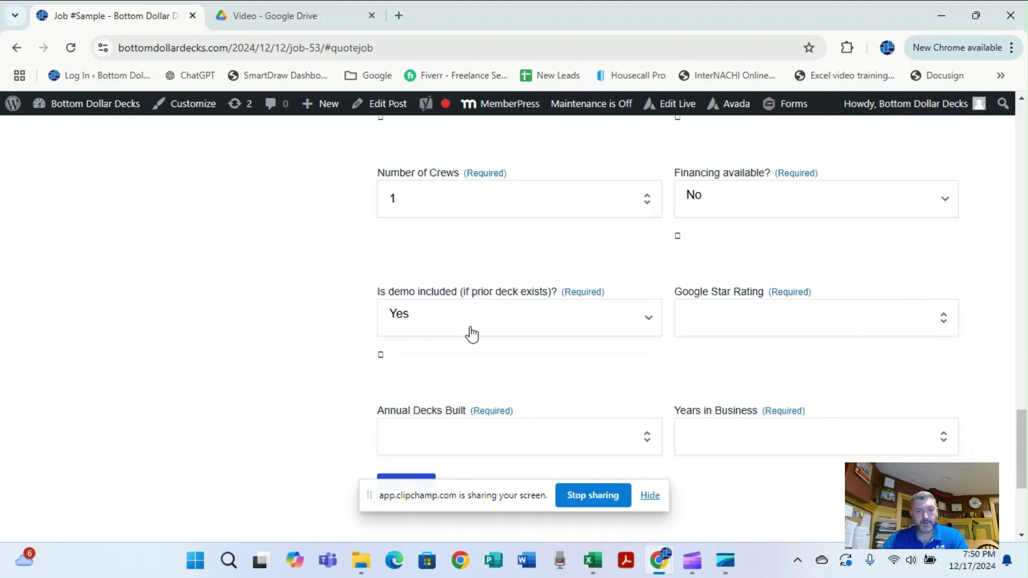
pyautogui.click(464, 331)
pyautogui.click(413, 353)
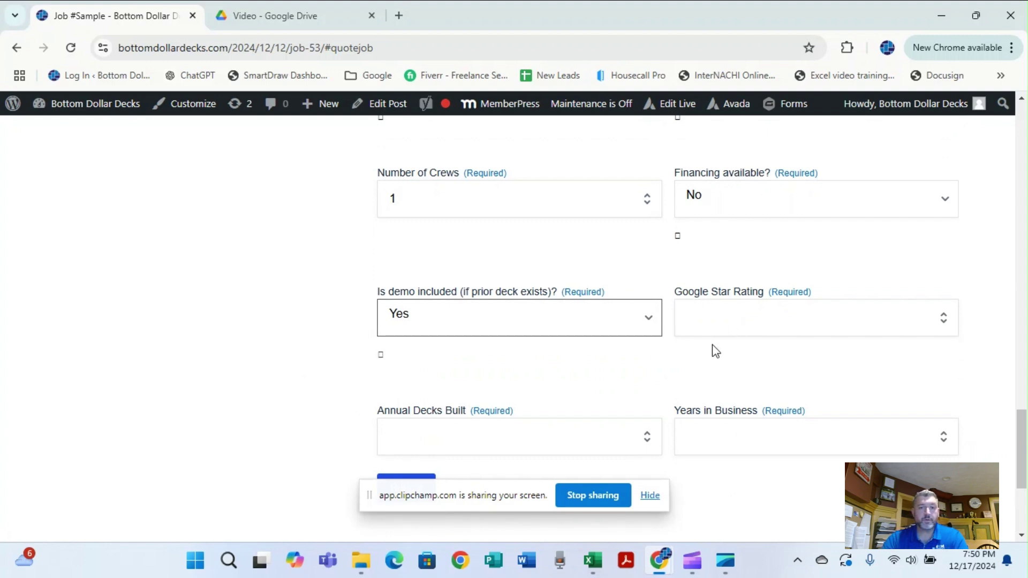
pyautogui.click(767, 322)
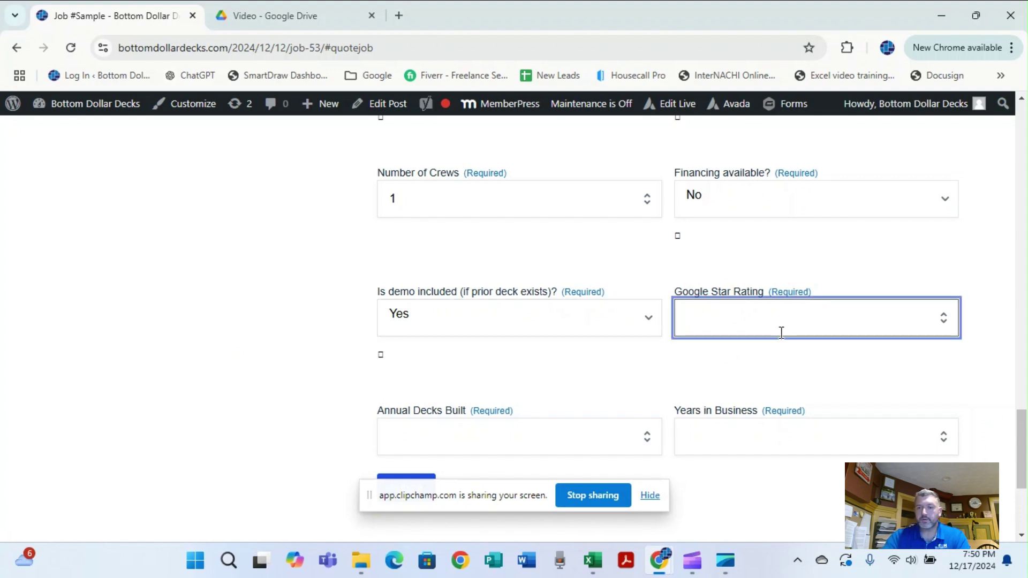
pyautogui.write('4.9')
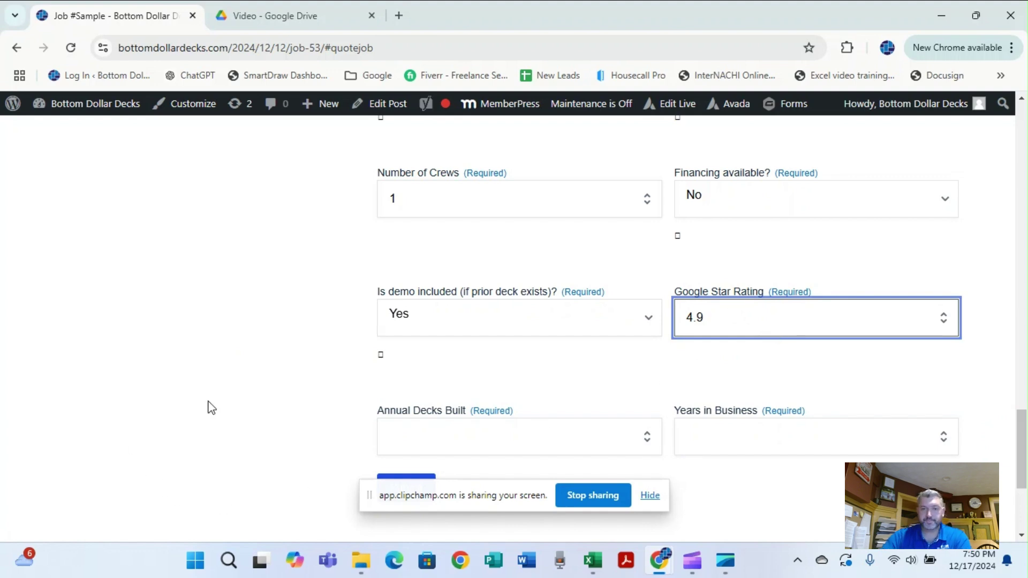
# Enter 25 annual decks built and 7 years in business, and submit the bid
pyautogui.scroll(-1, 160, 425)
pyautogui.click(481, 371)
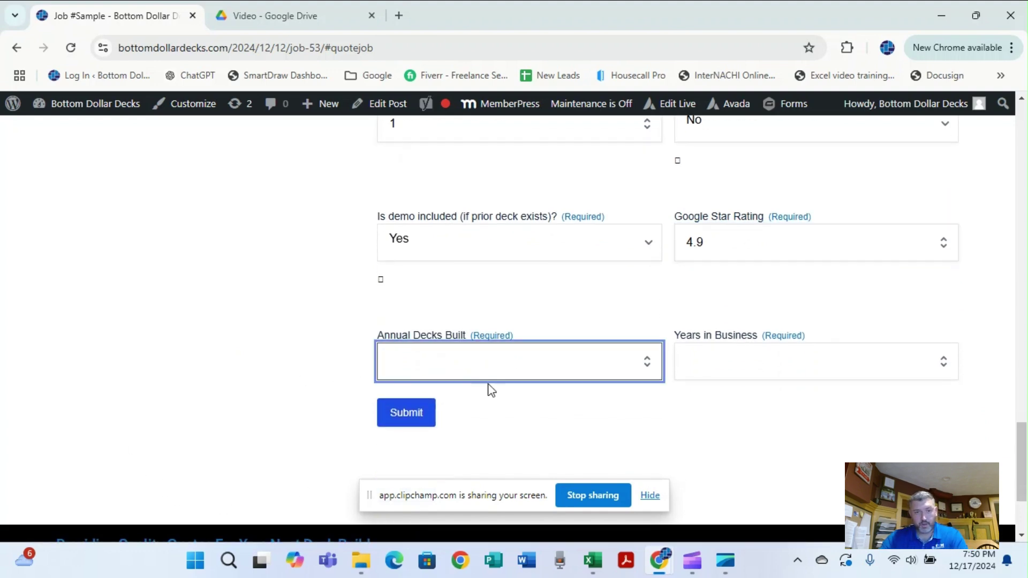
pyautogui.write('25')
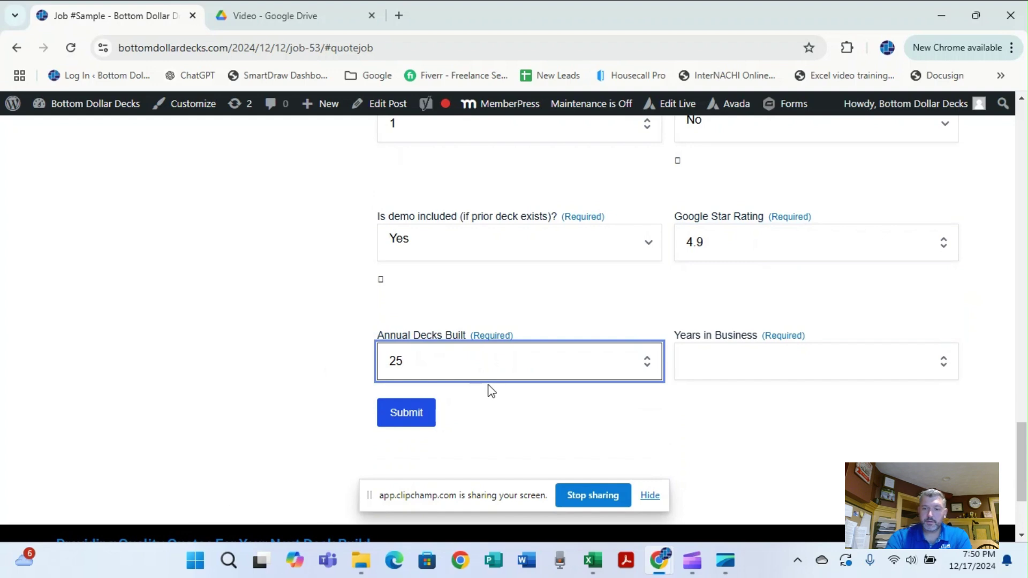
pyautogui.click(713, 369)
pyautogui.write('7e')
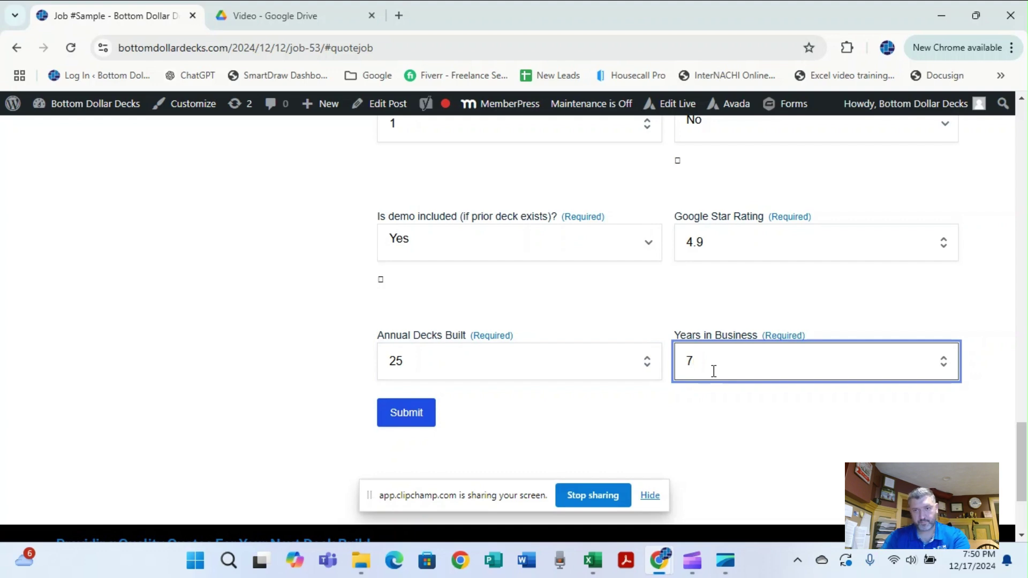
pyautogui.scroll(-3, 563, 401)
pyautogui.click(410, 272)
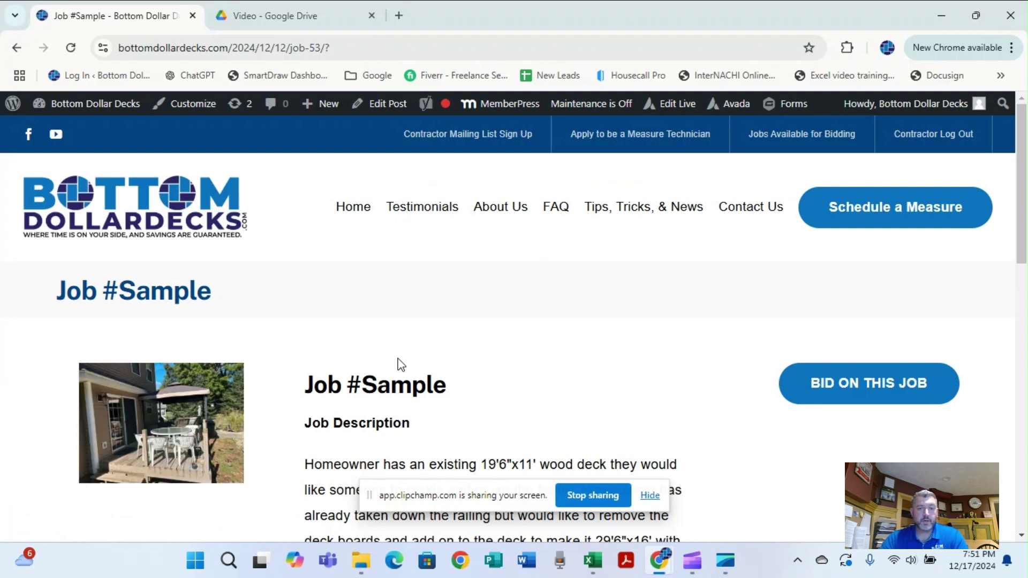
# Read the message in the Bid On This Job section after submitting and look back over the job page
pyautogui.scroll(-7, 348, 370)
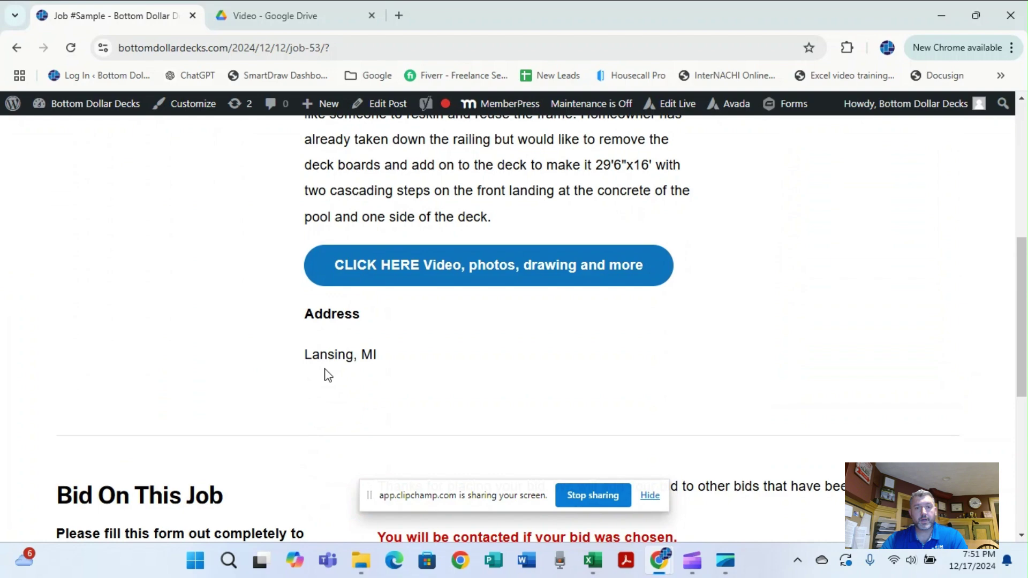
pyautogui.scroll(2, 326, 375)
pyautogui.scroll(-1, 307, 367)
pyautogui.scroll(-5, 307, 368)
pyautogui.moveTo(358, 321); pyautogui.dragTo(699, 332)
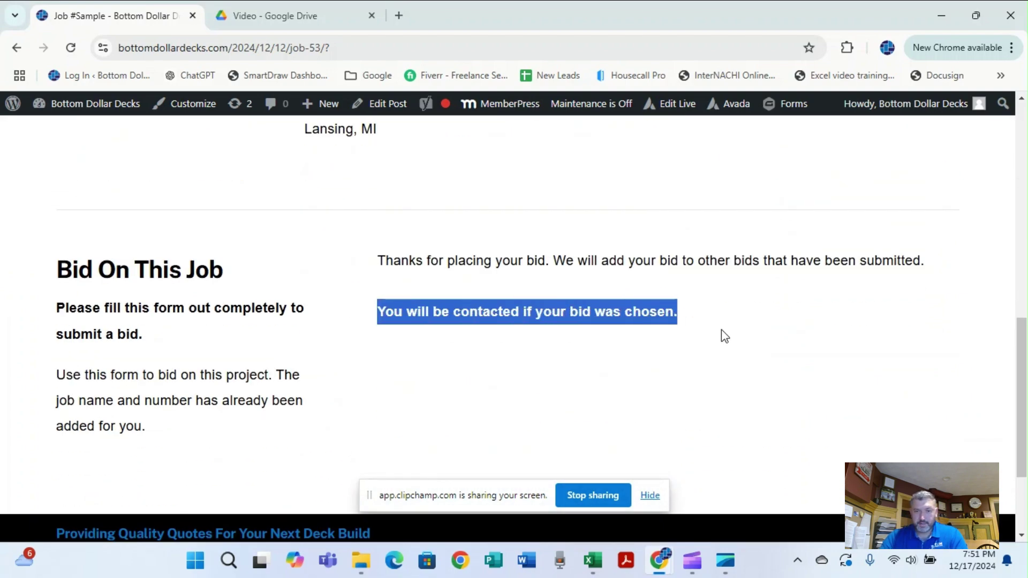
pyautogui.click(710, 324)
pyautogui.scroll(8, 720, 332)
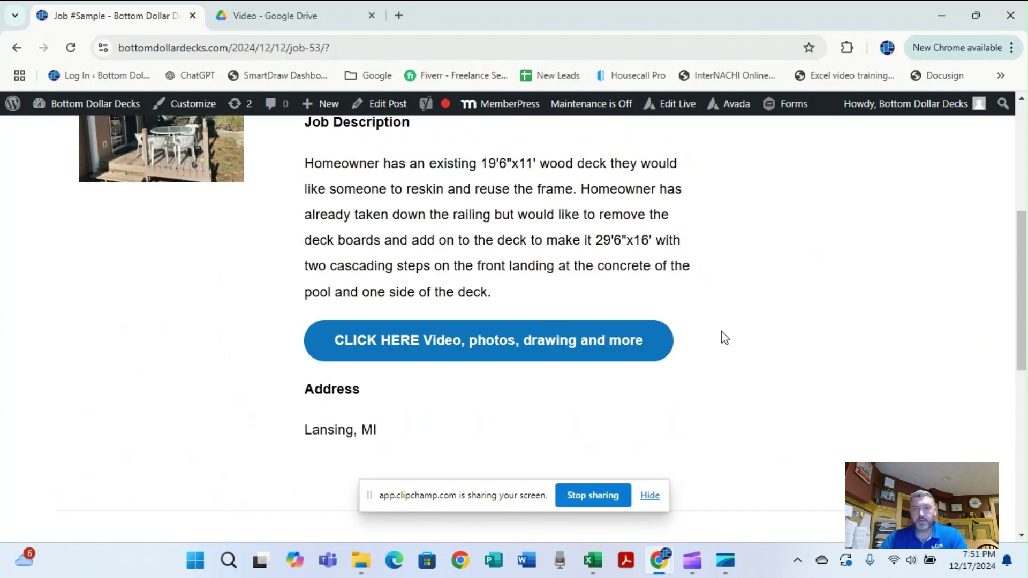
pyautogui.scroll(3, 252, 241)
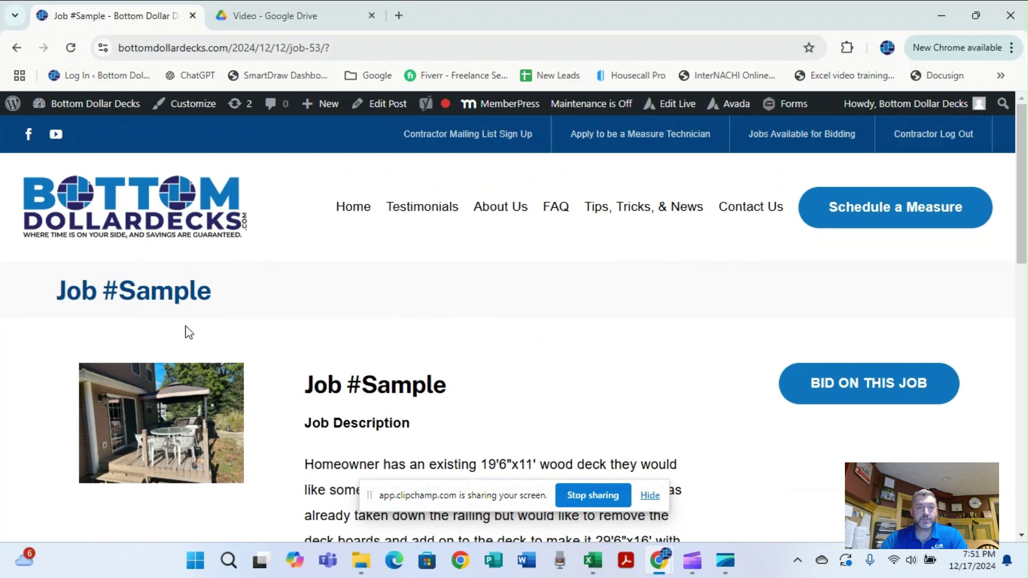
pyautogui.scroll(-1, 172, 371)
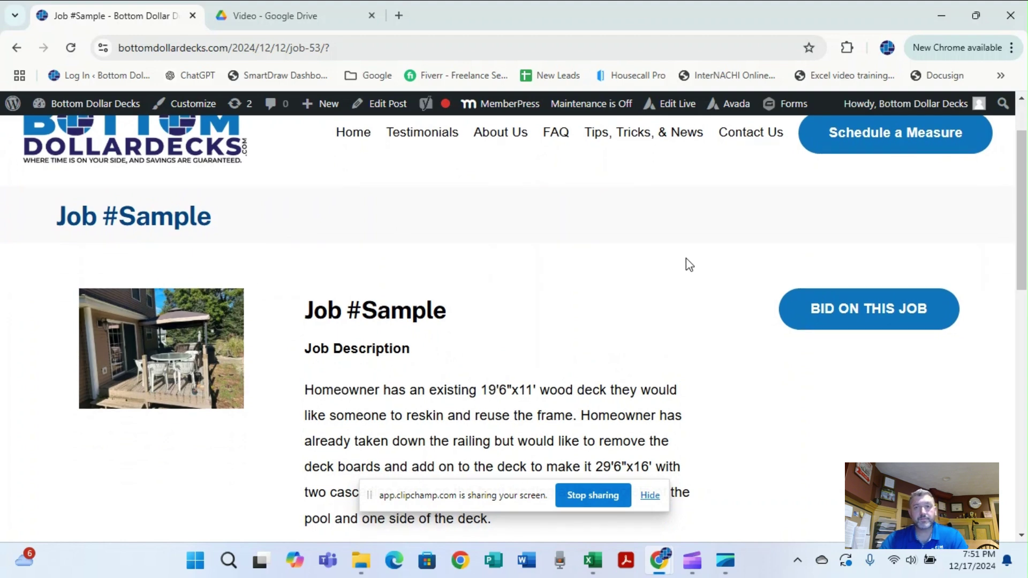
pyautogui.scroll(1, 741, 261)
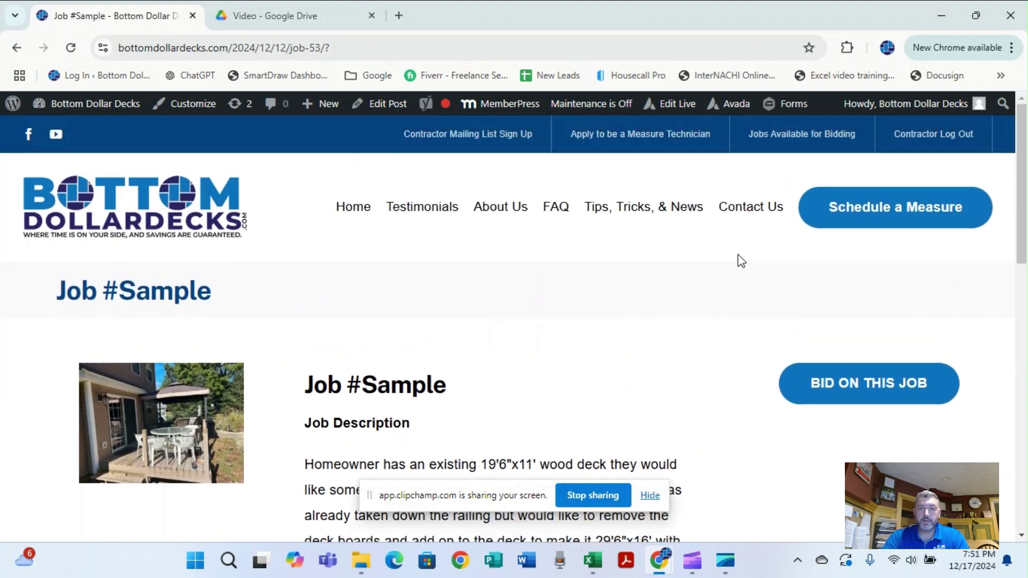
# Open the Jobs Available for Bidding page and look over the listed job and bidding instructions
pyautogui.click(803, 142)
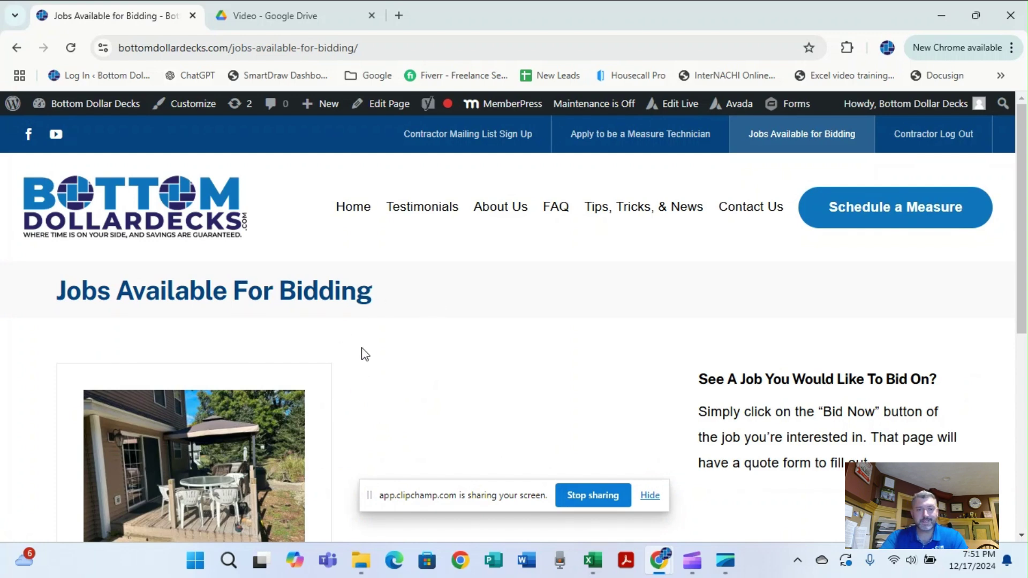
pyautogui.scroll(-3, 367, 355)
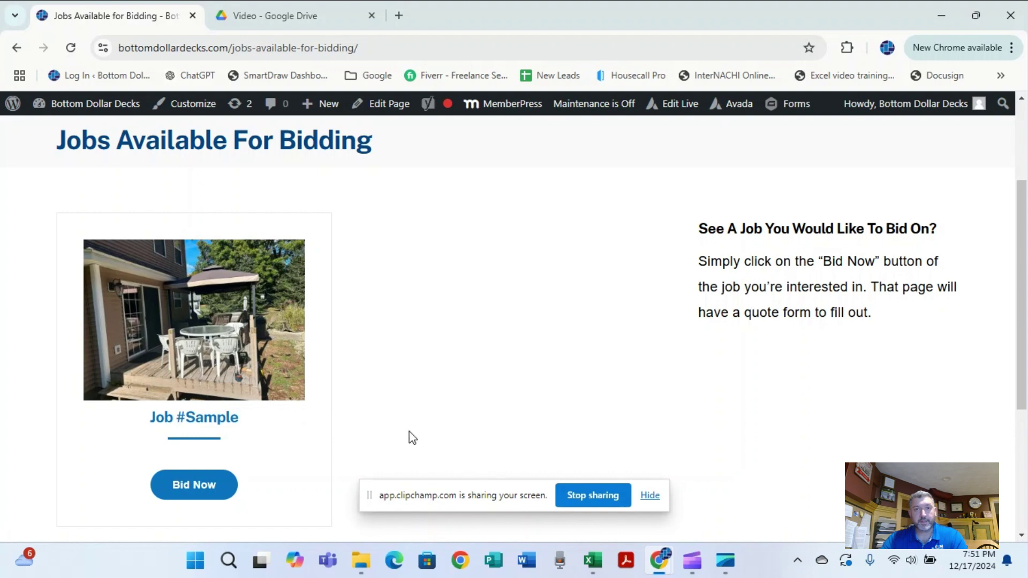
pyautogui.scroll(-1, 369, 343)
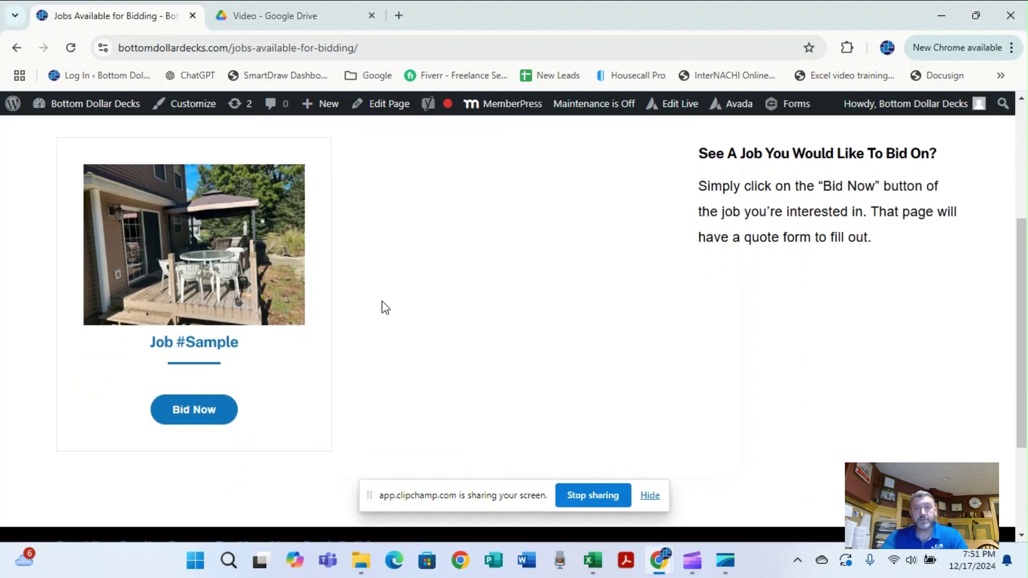
pyautogui.scroll(3, 375, 335)
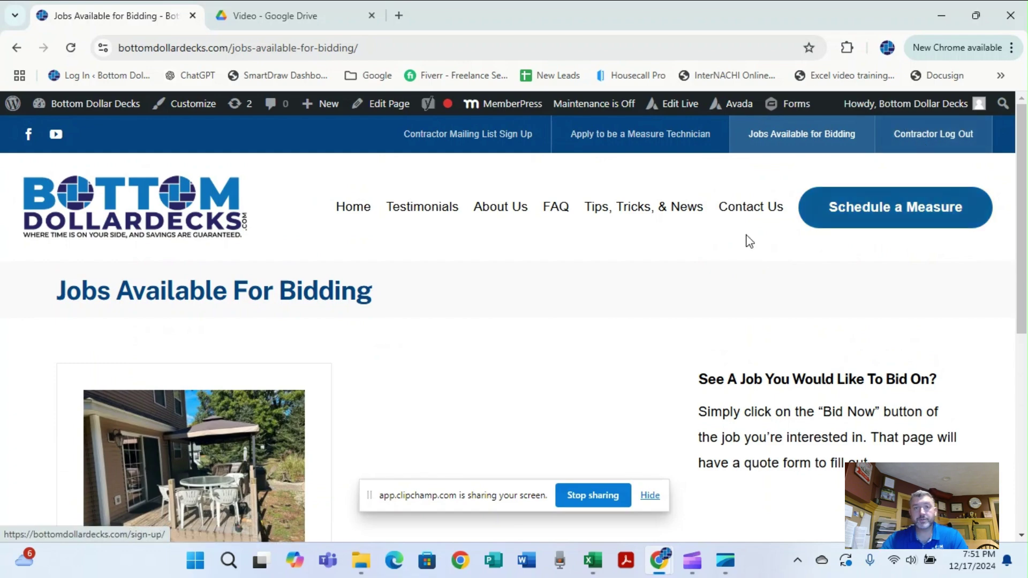
pyautogui.click(692, 560)
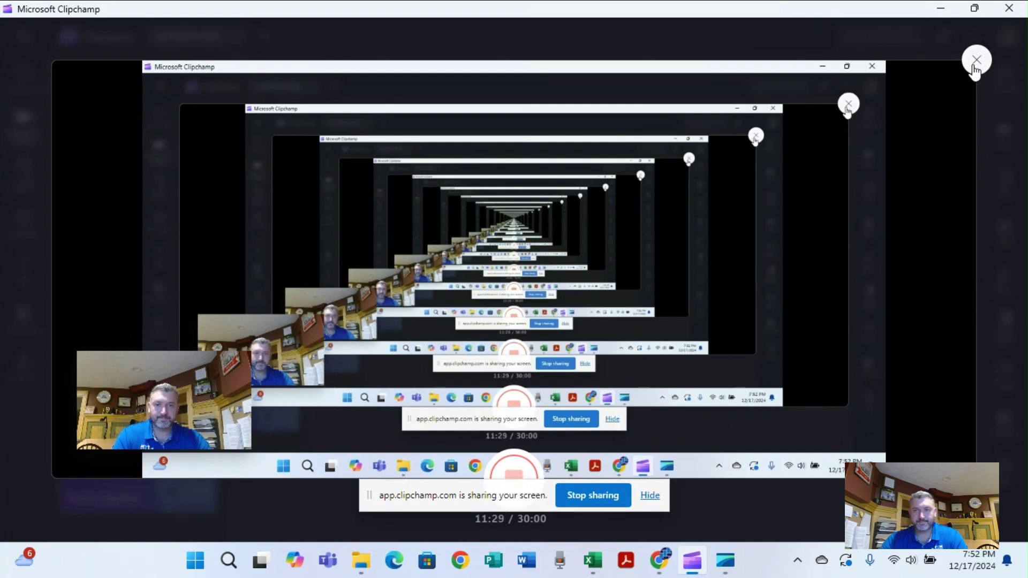
pyautogui.click(518, 486)
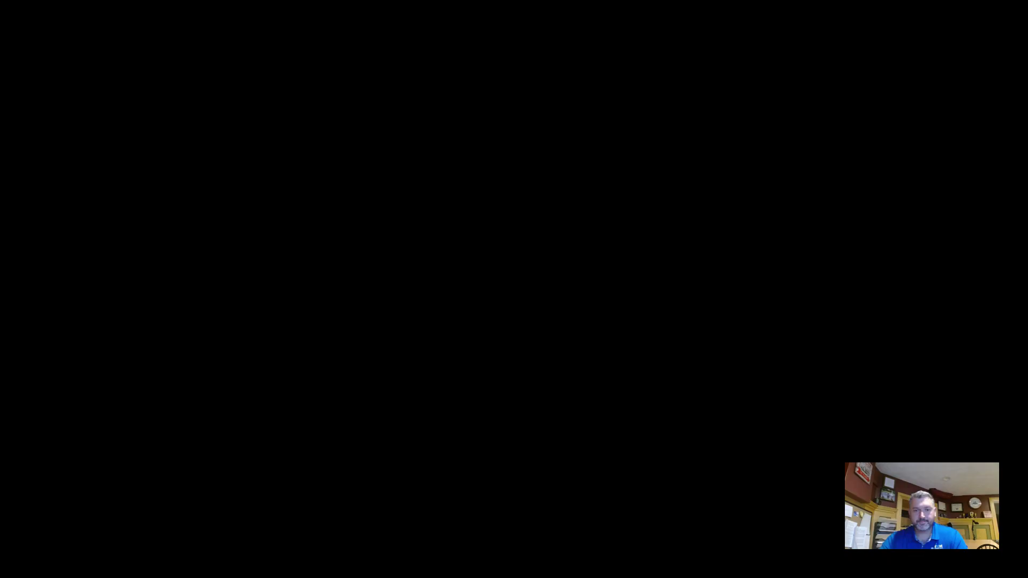